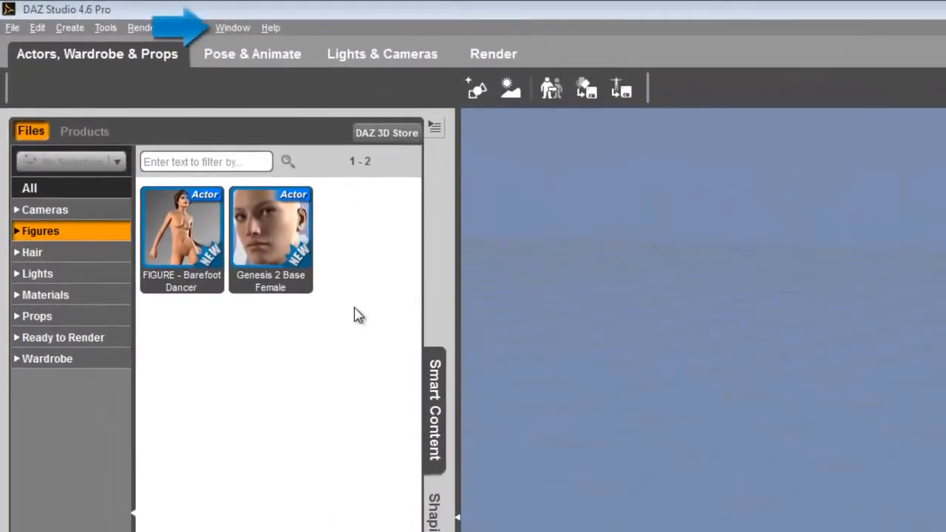
Apply the Hollywood Blvd layout to the workspace.
left_click(232, 29)
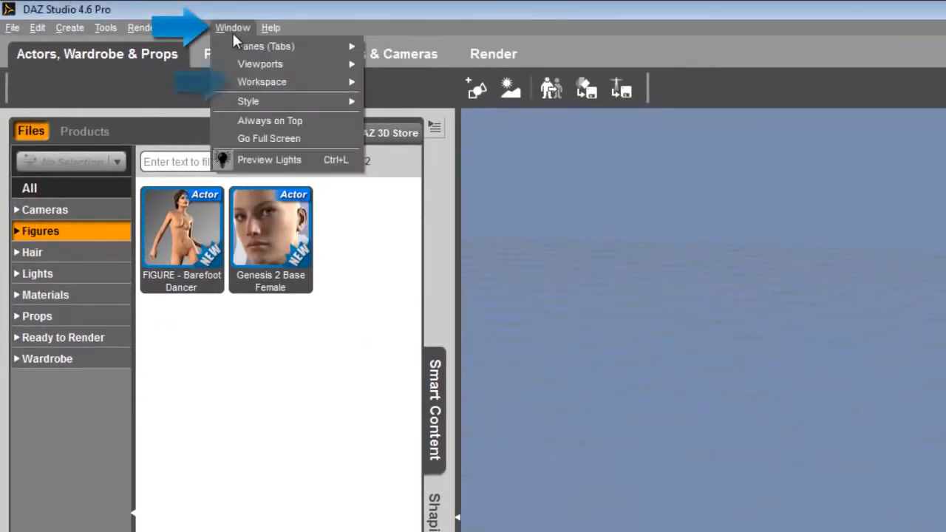
mouse_move(242, 81)
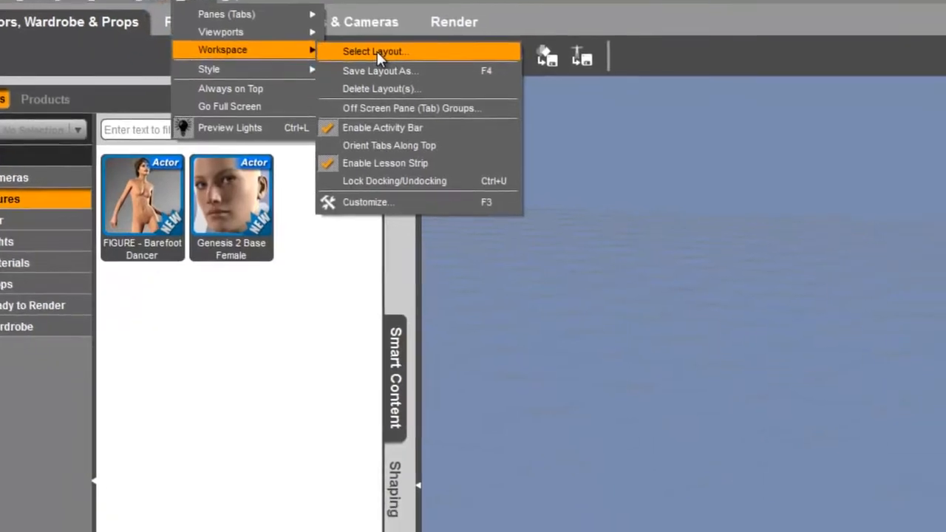
left_click(416, 82)
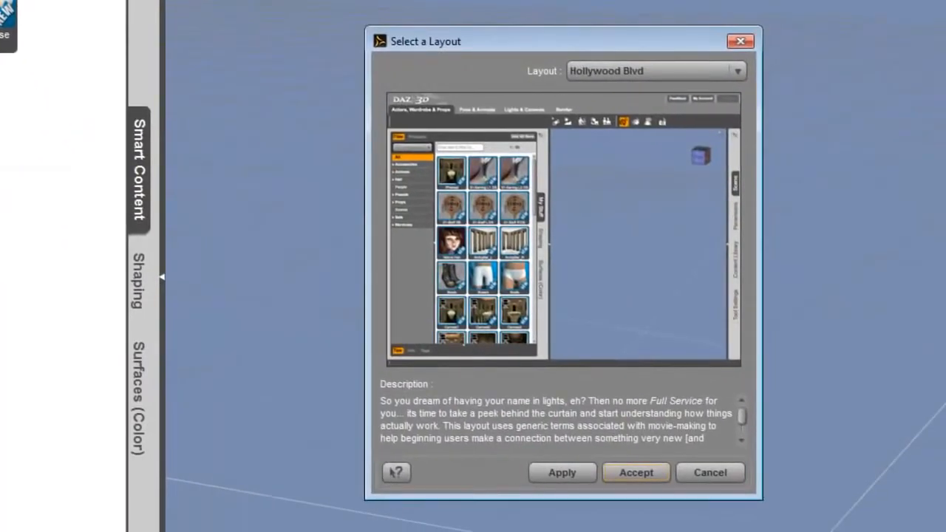
left_click(668, 74)
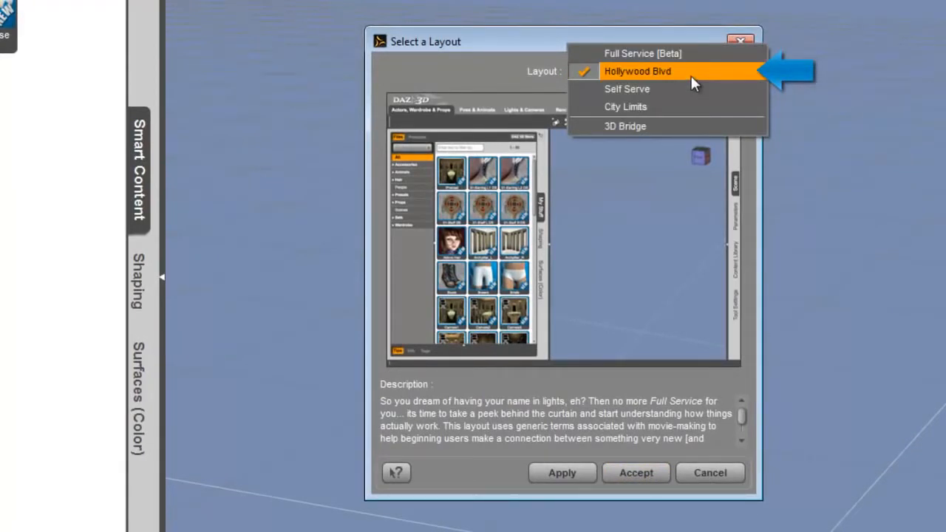
left_click(691, 73)
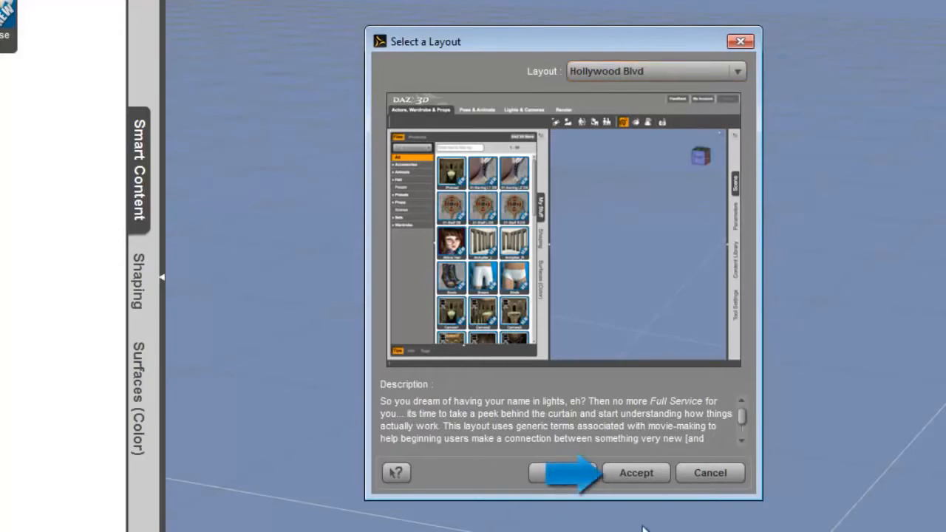
left_click(641, 477)
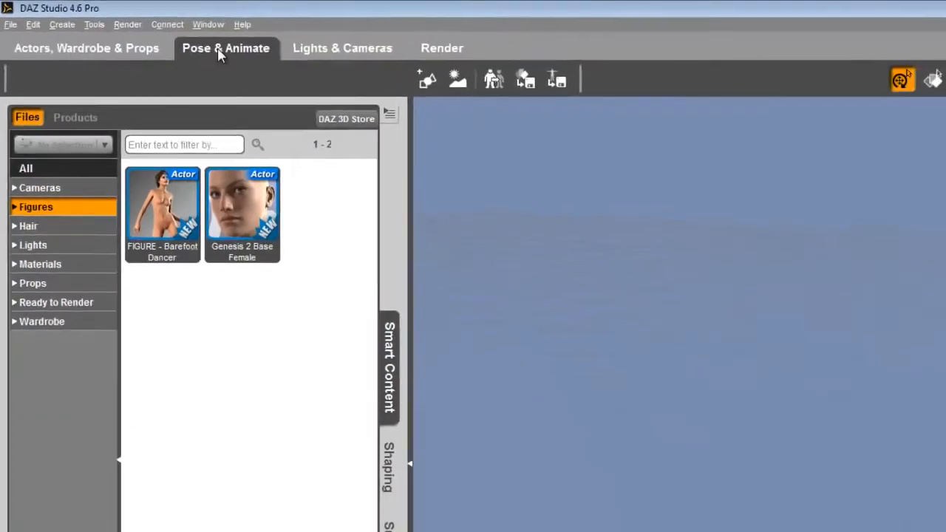
Look through the Pose & Animate, Lights & Cameras and Render activities, ending on Actors, Wardrobe & Props.
left_click(221, 50)
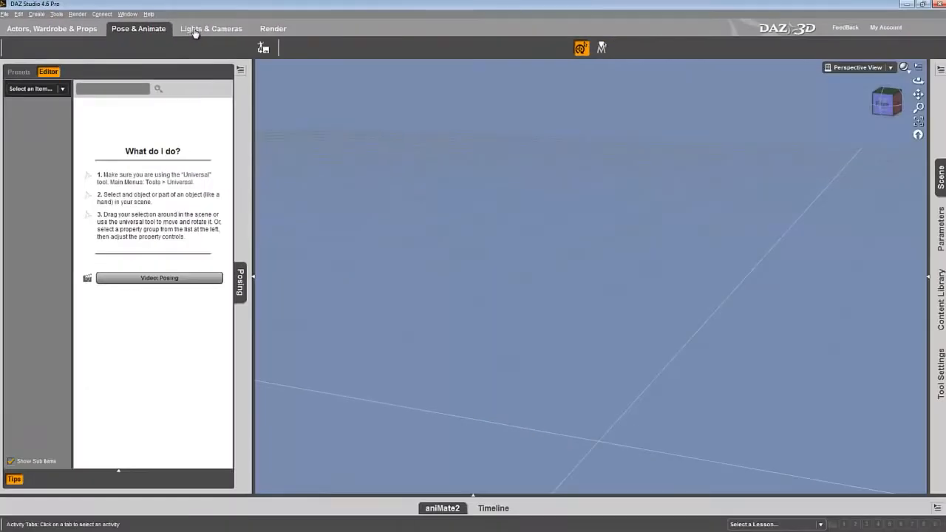
left_click(342, 48)
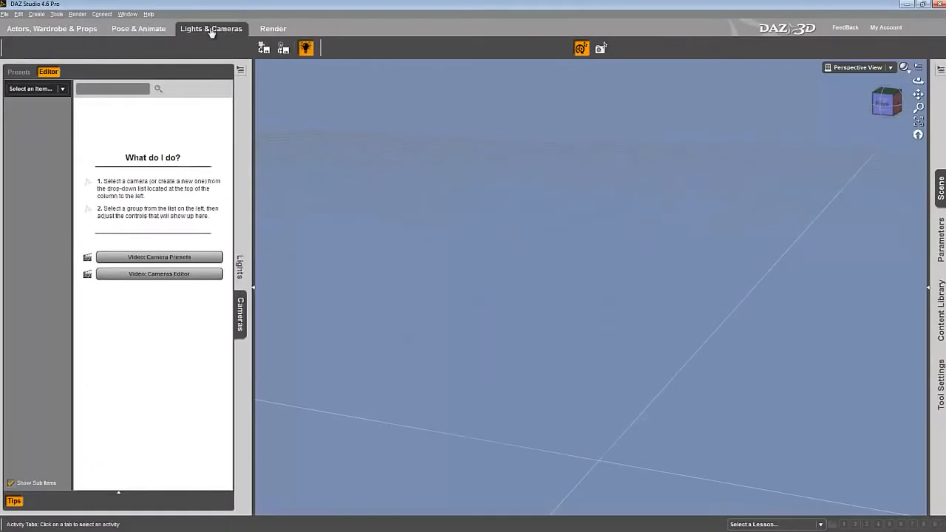
left_click(268, 31)
left_click(238, 31)
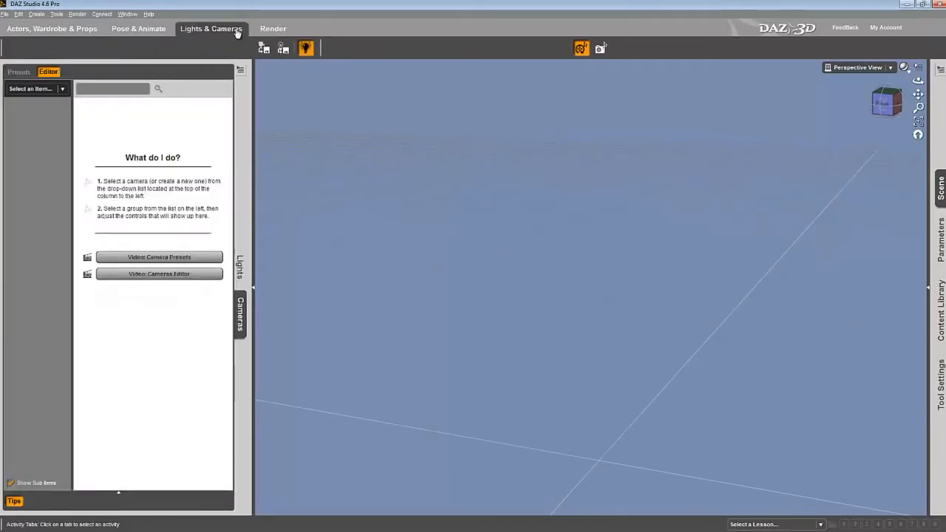
left_click(162, 31)
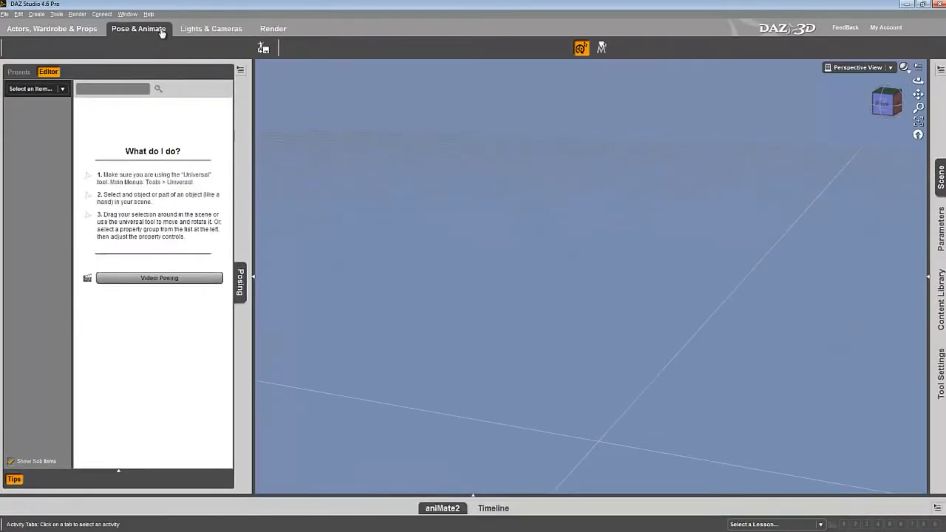
left_click(91, 32)
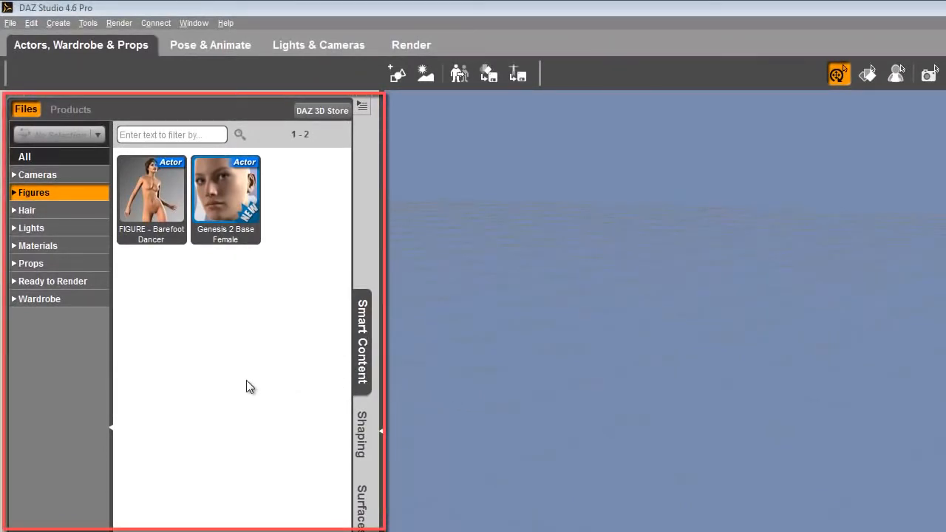
Collapse the pane group containing Smart Content and expand it again.
left_click(382, 431)
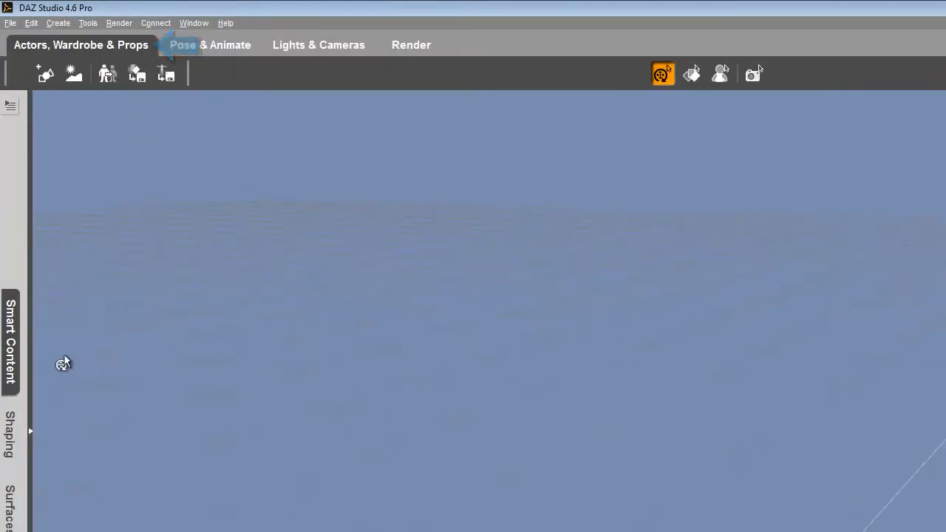
left_click(9, 341)
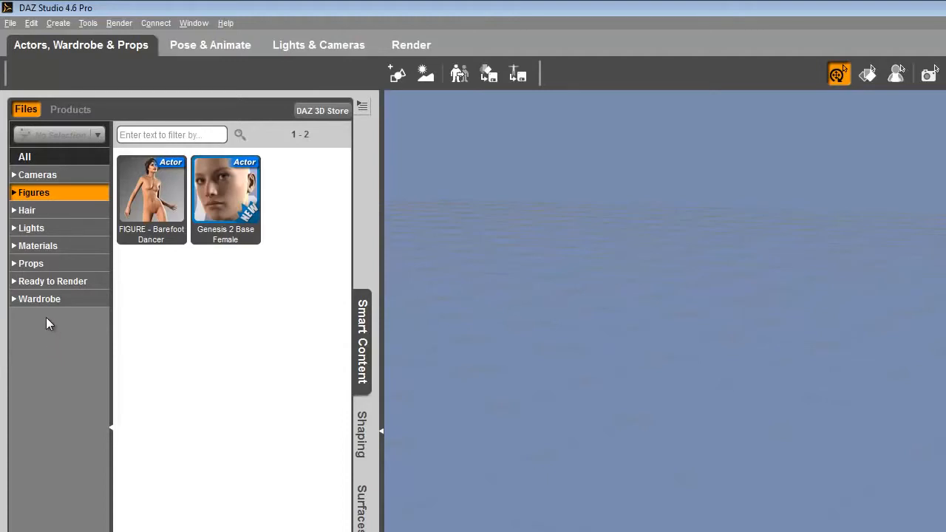
Load the FIGURE - Barefoot Dancer actor from the Female people figures into the empty scene.
left_click(15, 194)
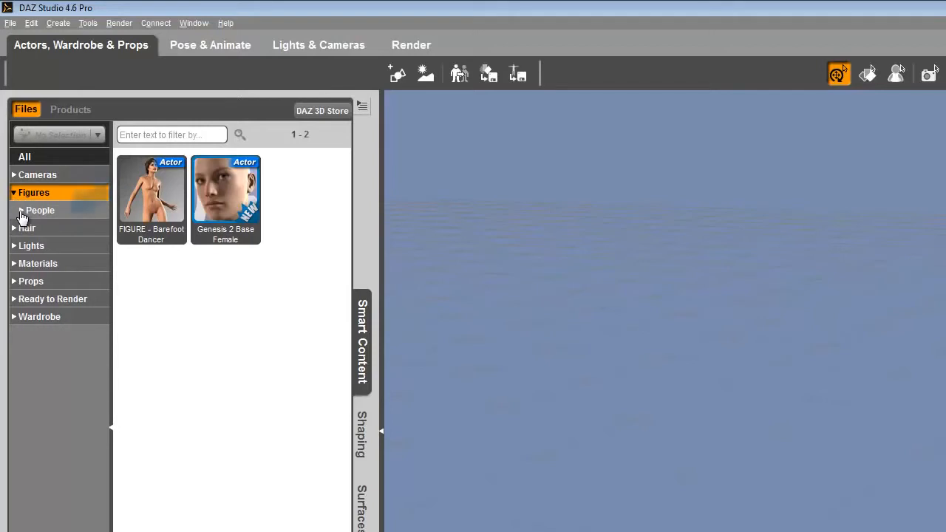
left_click(22, 212)
left_click(48, 228)
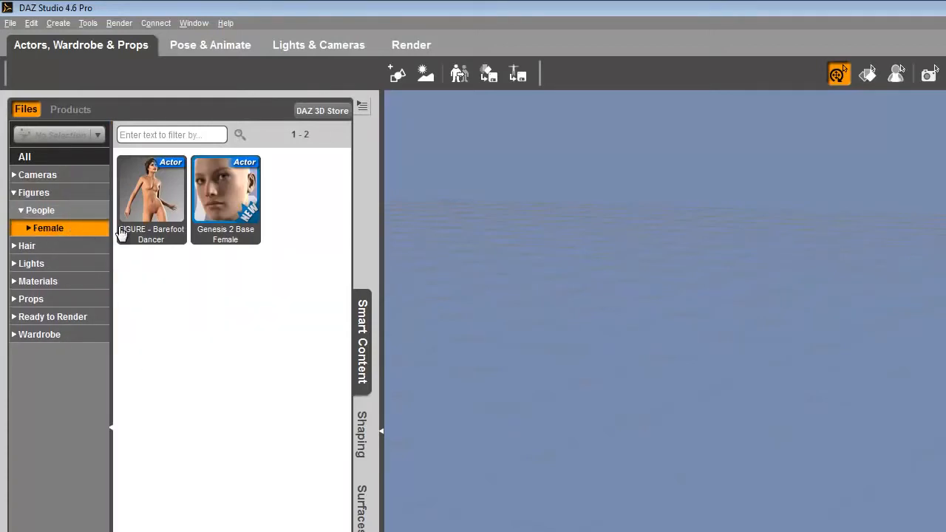
double_click(169, 244)
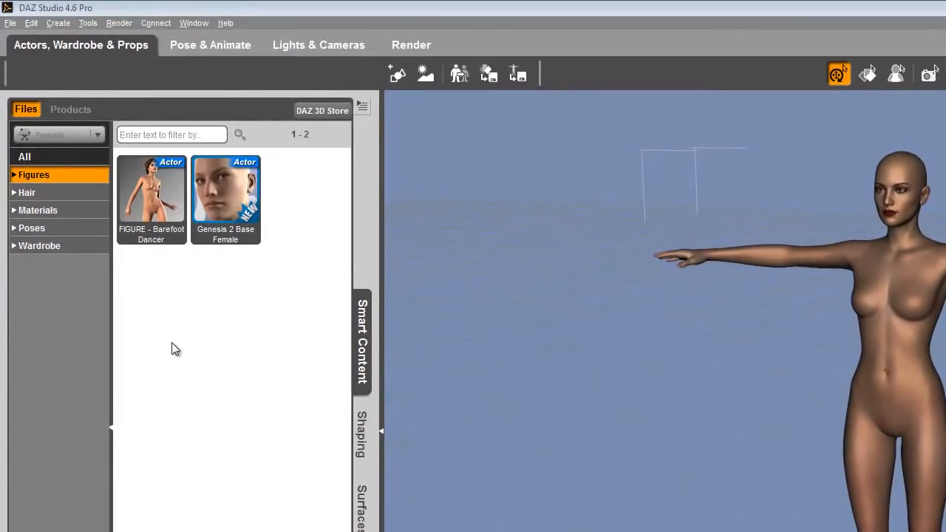
Dress the figure in the full-body CLOTHING - Barefoot Dancer outfit, using the Default Load option.
left_click(45, 252)
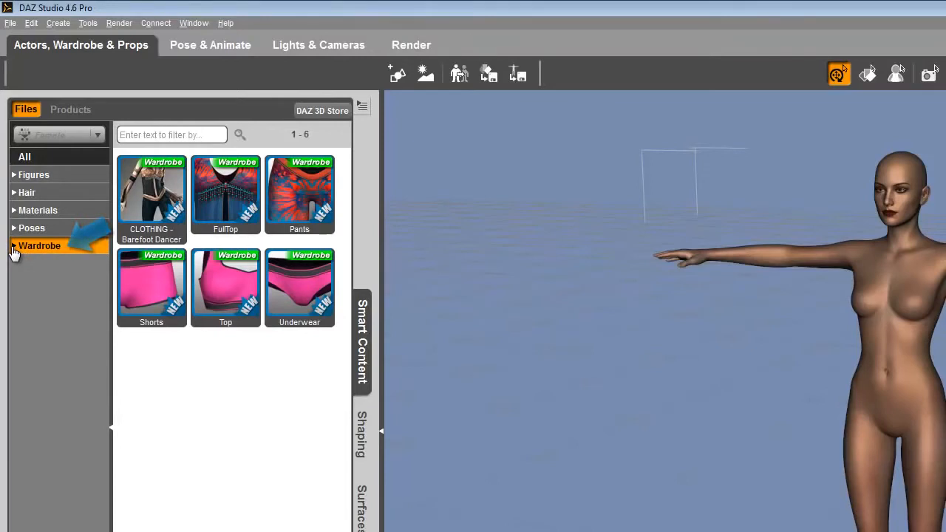
left_click(12, 249)
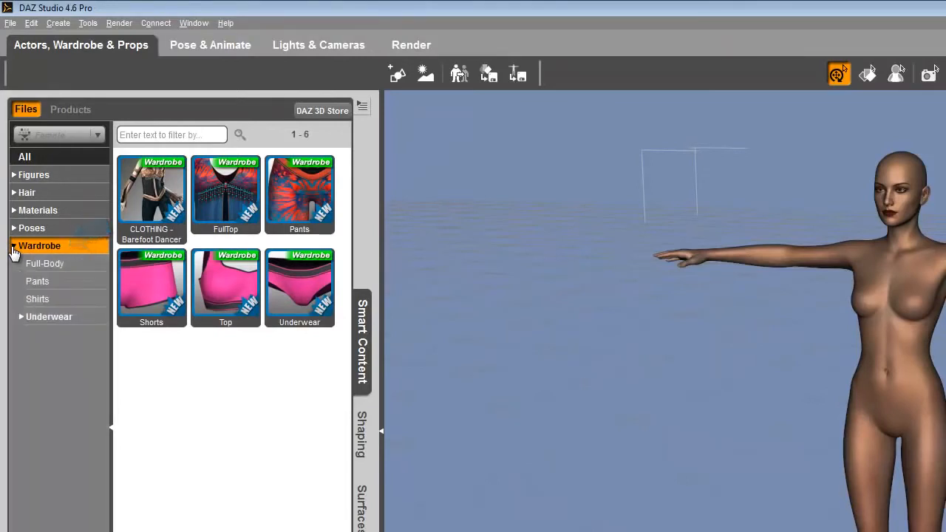
left_click(65, 267)
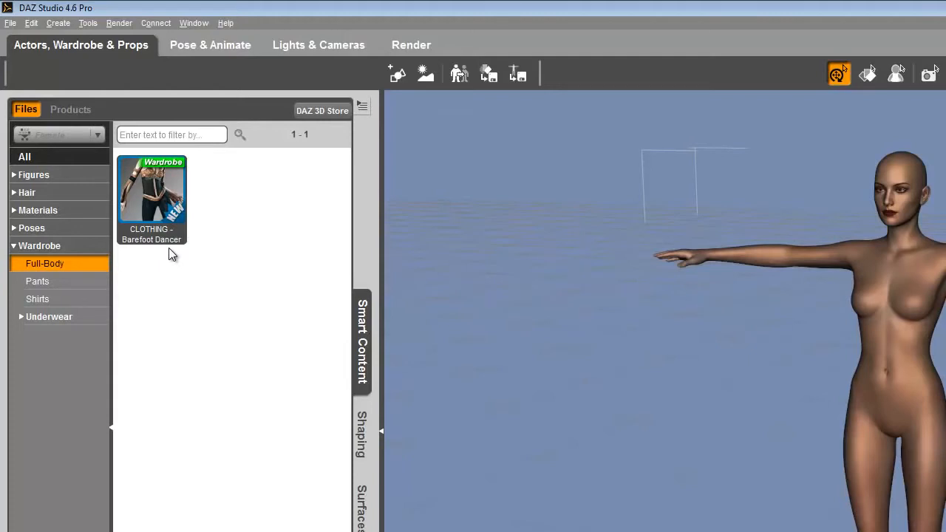
left_click(160, 215)
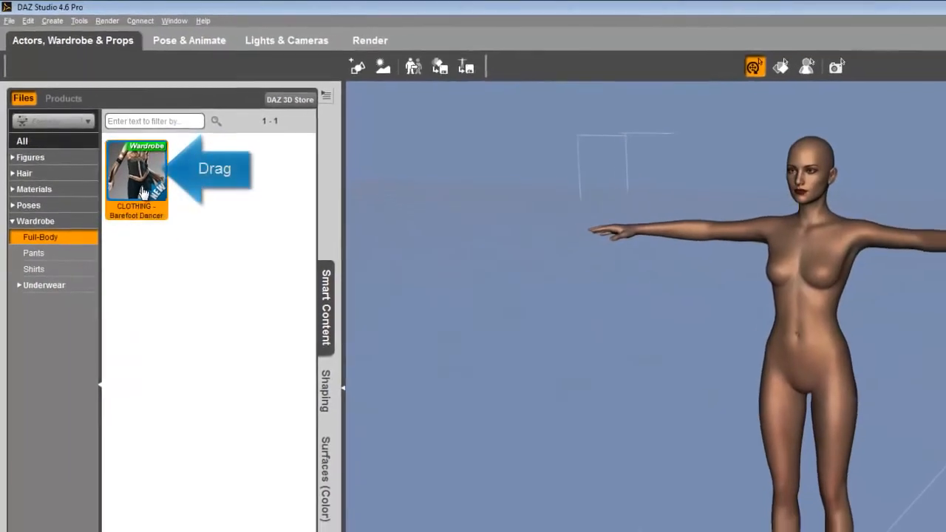
left_click_drag(144, 194, 515, 276)
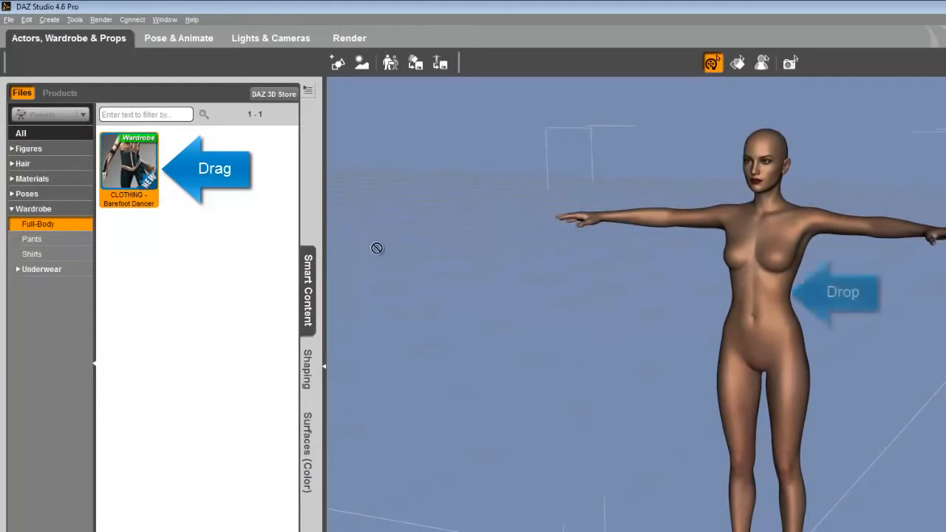
left_click_drag(618, 294, 758, 306)
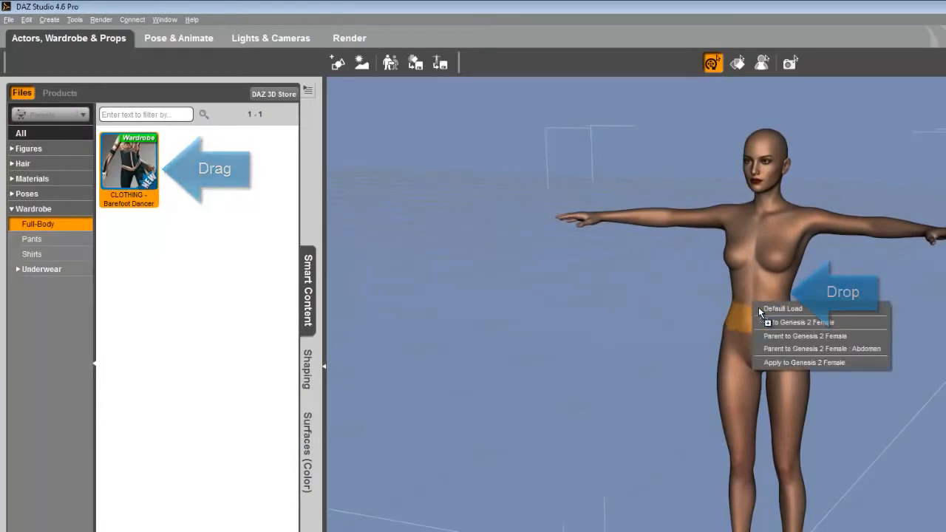
left_click(759, 308)
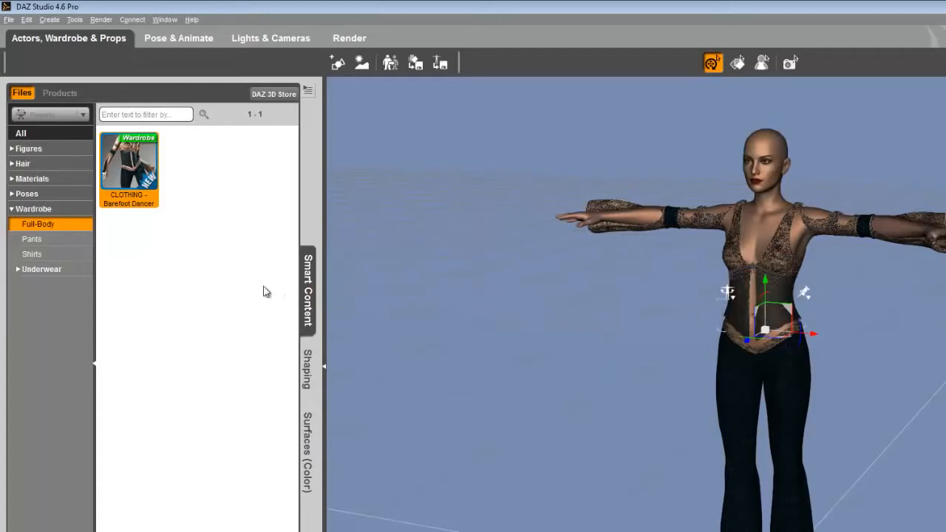
Add the short HAIR - Toulouse Hair to the figure's head.
left_click(15, 164)
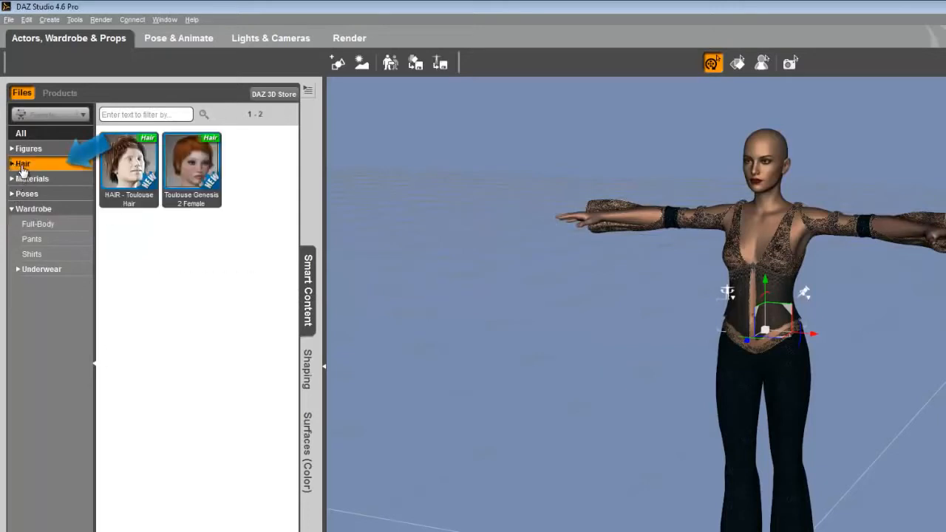
left_click(12, 164)
left_click(49, 180)
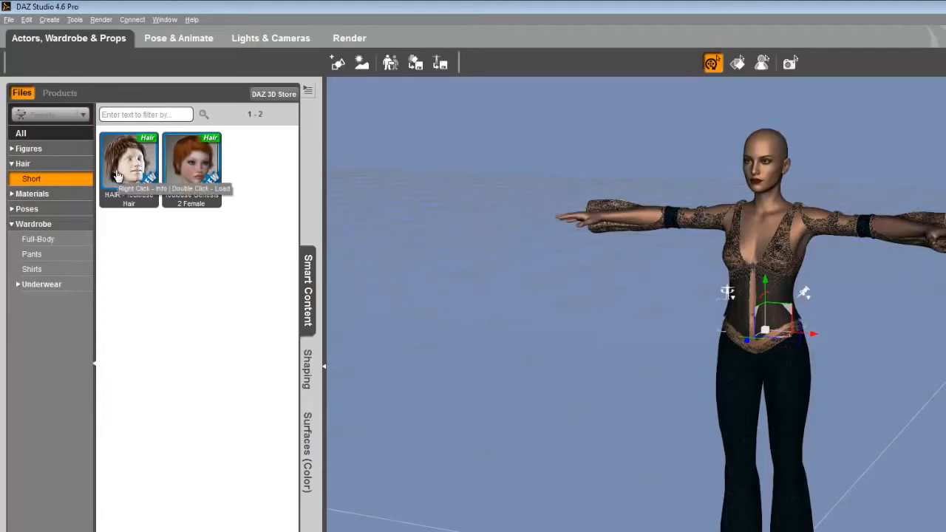
left_click_drag(116, 176, 769, 149)
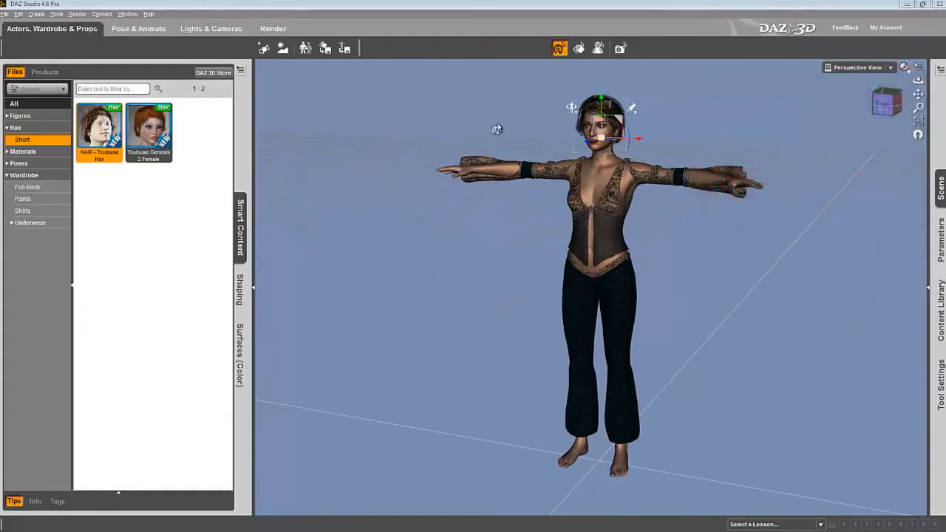
Deselect everything in the scene and browse the Lights, Materials and Hair content categories.
left_click(410, 133)
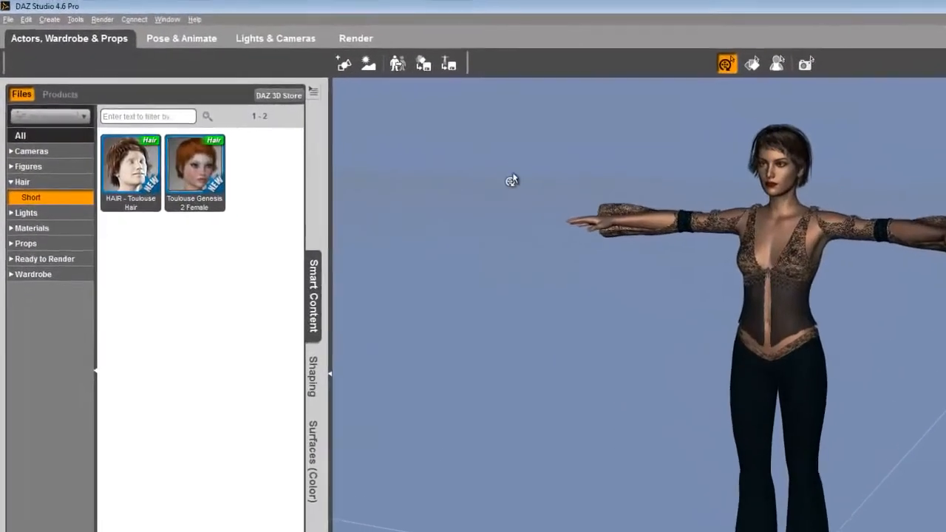
left_click(75, 247)
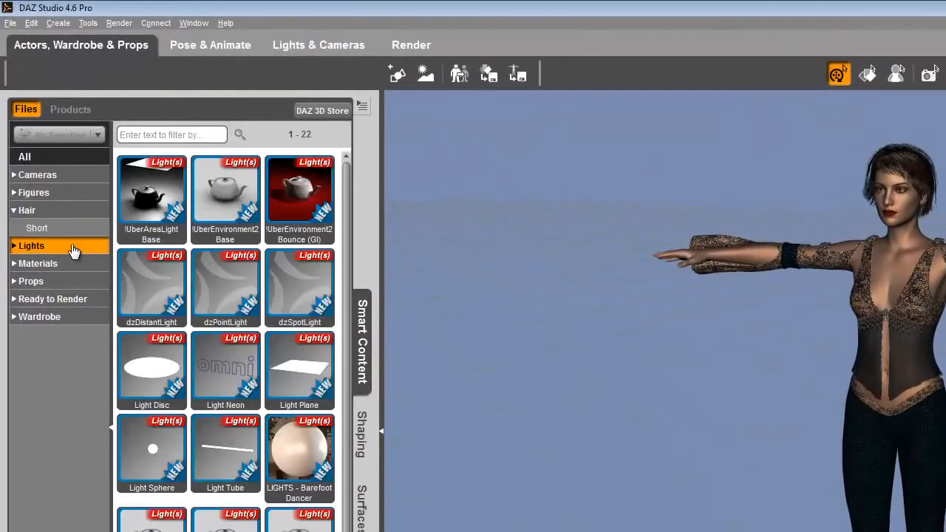
left_click(75, 263)
left_click(73, 247)
left_click(72, 214)
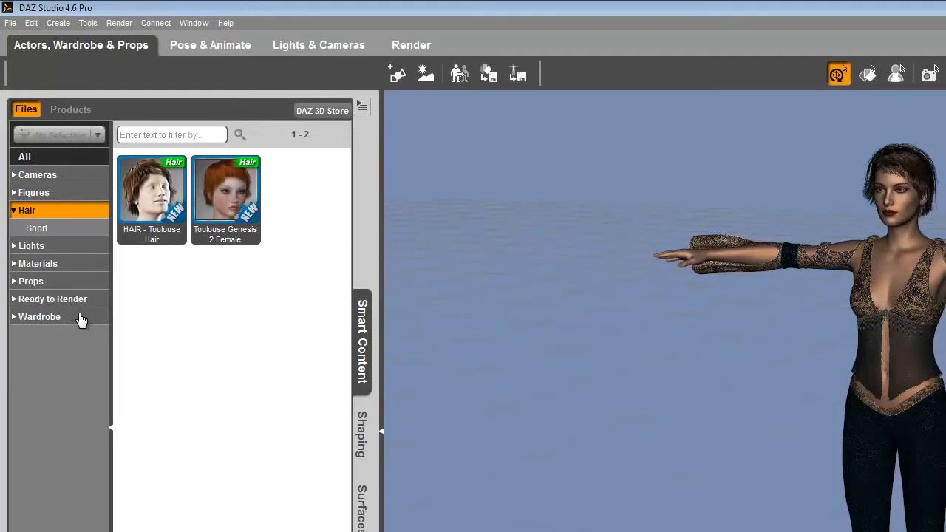
Try placing the ENVIRONMENT - Barefoot Dancer architecture set at a drop target behind the figure, and delete the resulting Pergola.
left_click(21, 300)
left_click(14, 299)
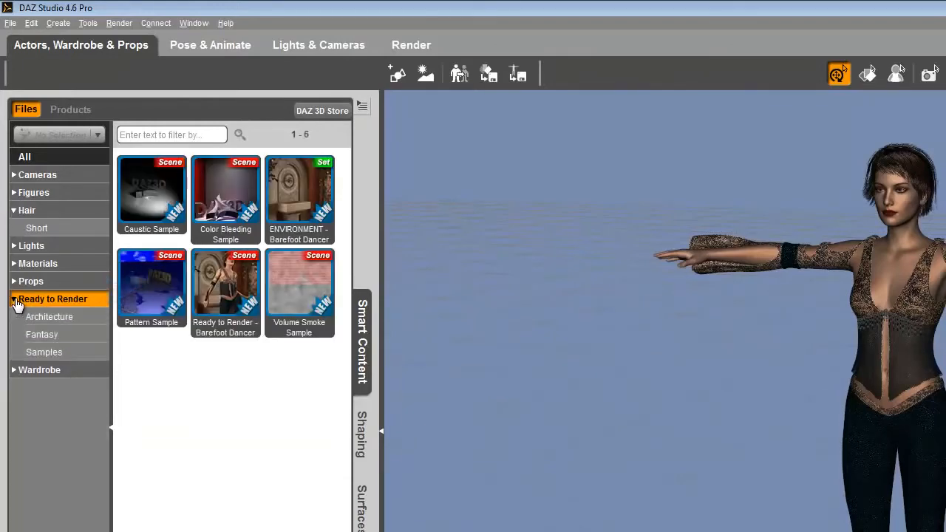
left_click(38, 317)
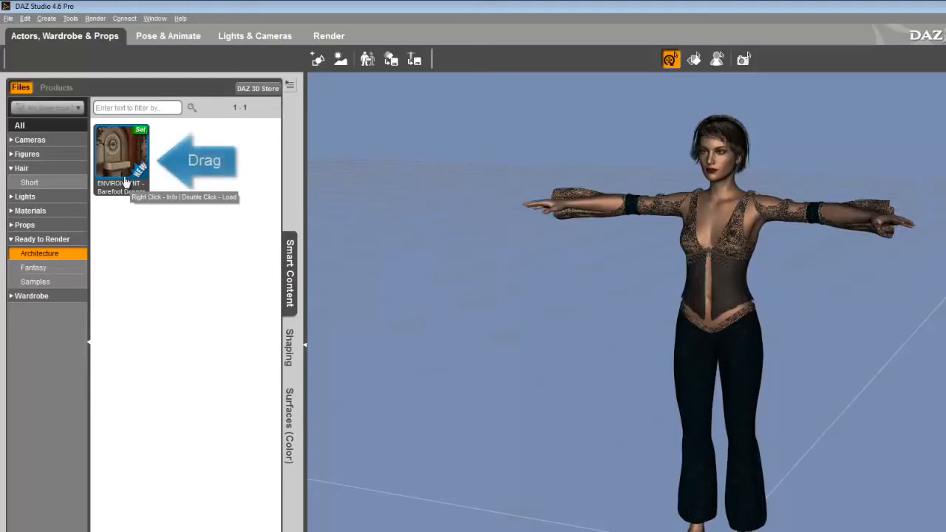
left_click_drag(125, 183, 410, 241)
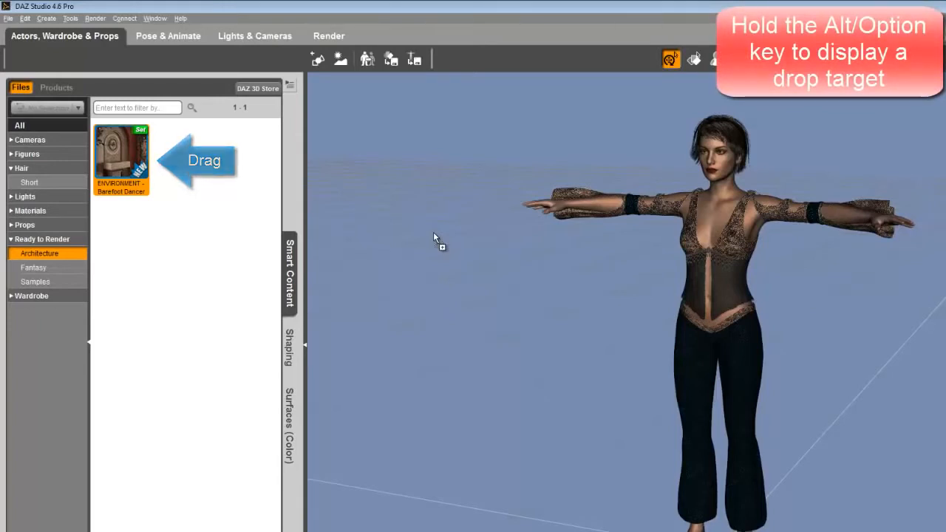
left_click_drag(433, 231, 421, 199, "alt")
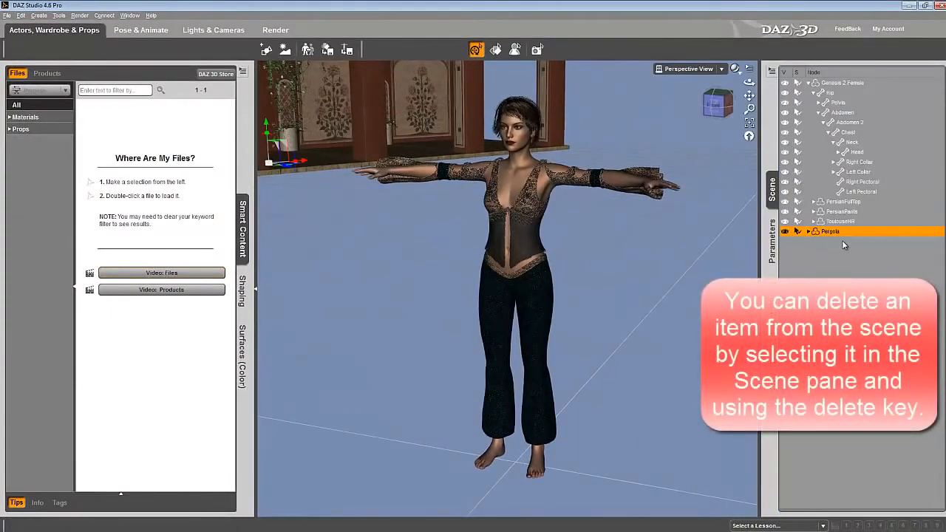
key("Delete")
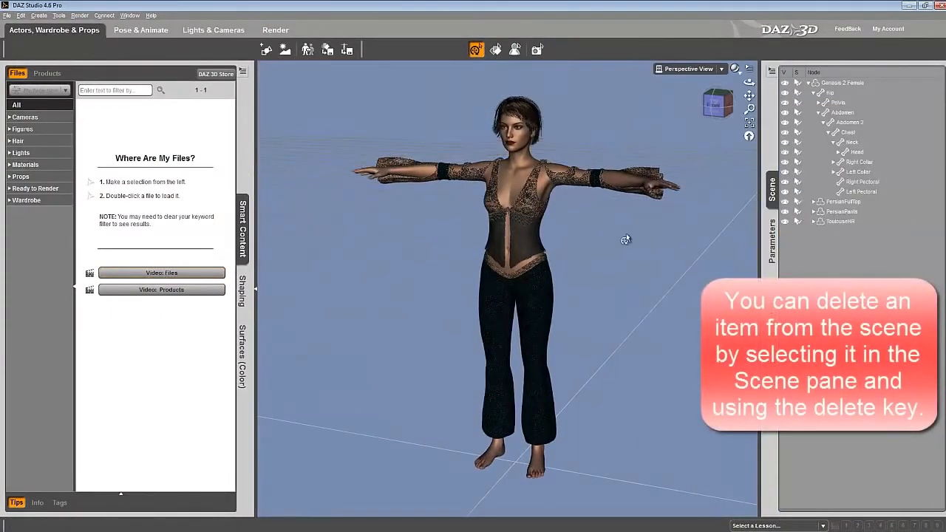
Load the ENVIRONMENT - Barefoot Dancer set from the Ready to Render architecture content at its default location.
left_click(10, 190)
left_click(31, 201)
double_click(103, 139)
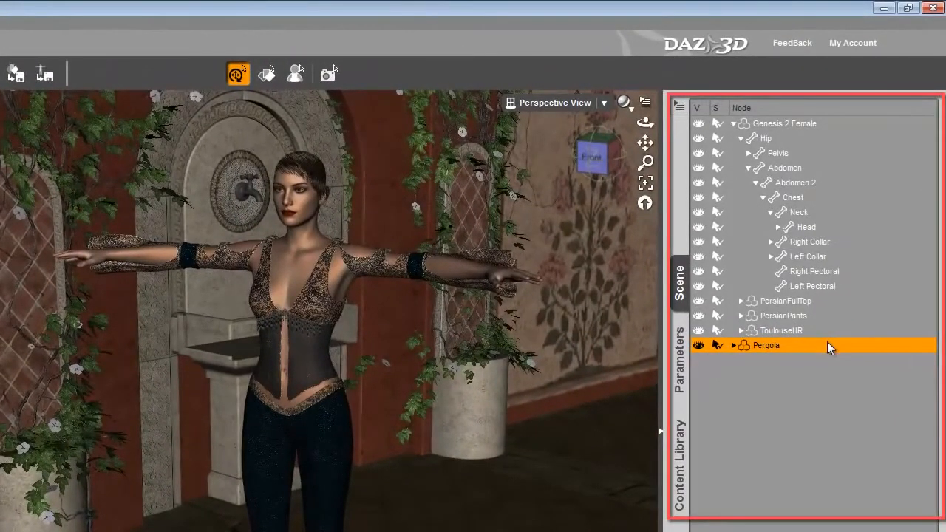
Select the ToulouseHR, PersianPants, PersianFullTop and Genesis 2 Female nodes one after another in the scene hierarchy.
left_click(799, 332)
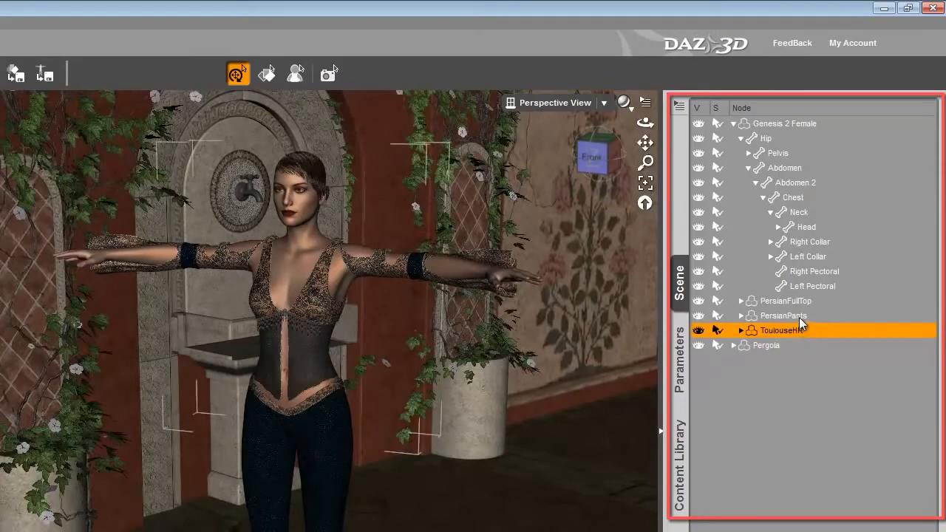
left_click(799, 317)
left_click(798, 303)
left_click(772, 125)
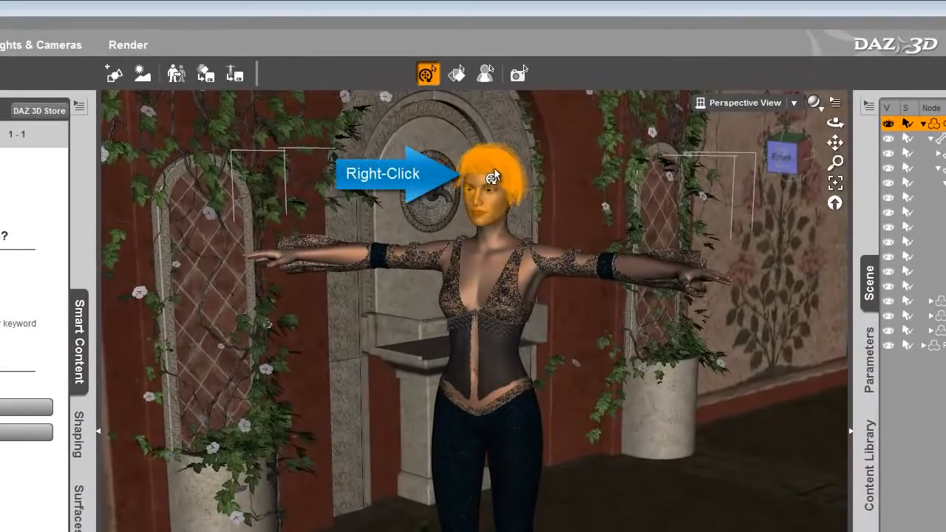
Select the ToulouseHR hair on the figure's head and apply the HAIR SHAPE - Toulouse Hair shaping preset to it.
right_click(493, 174)
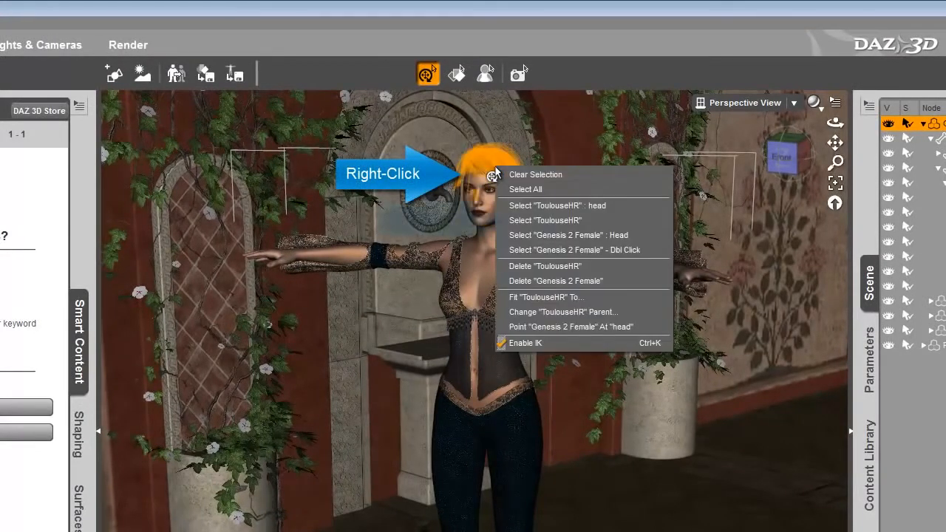
left_click(534, 220)
key("Delete")
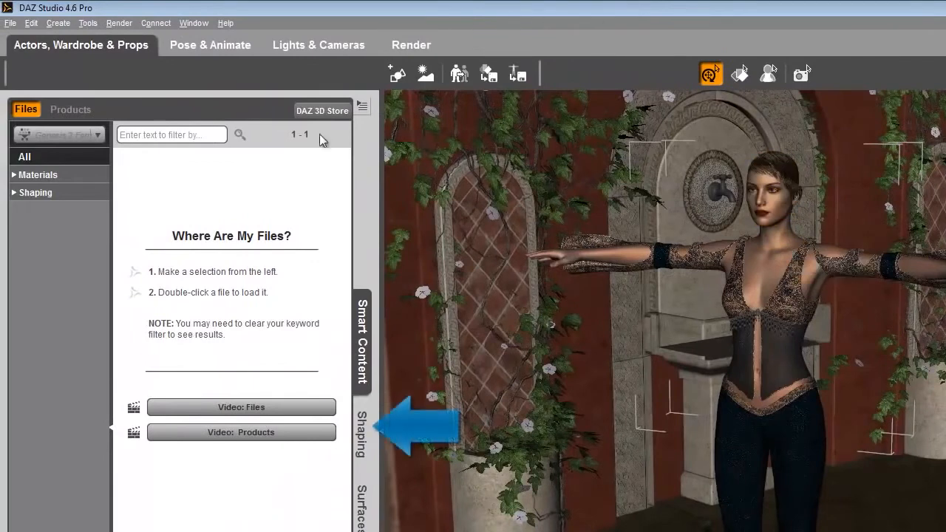
left_click(362, 435)
left_click(31, 109)
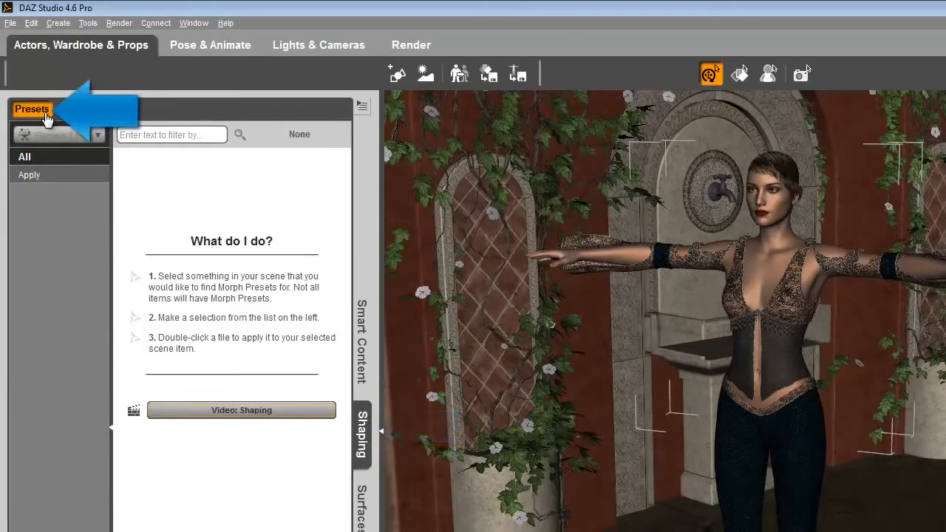
left_click(34, 176)
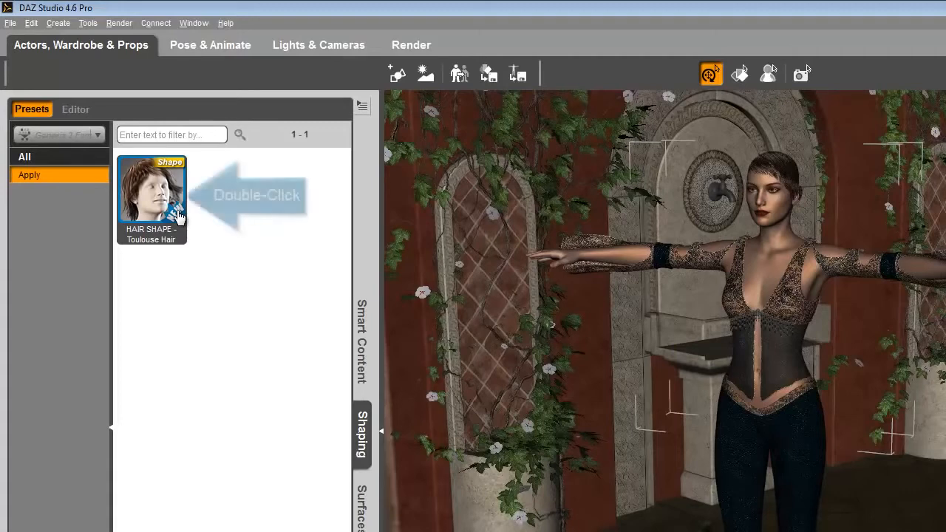
double_click(177, 215)
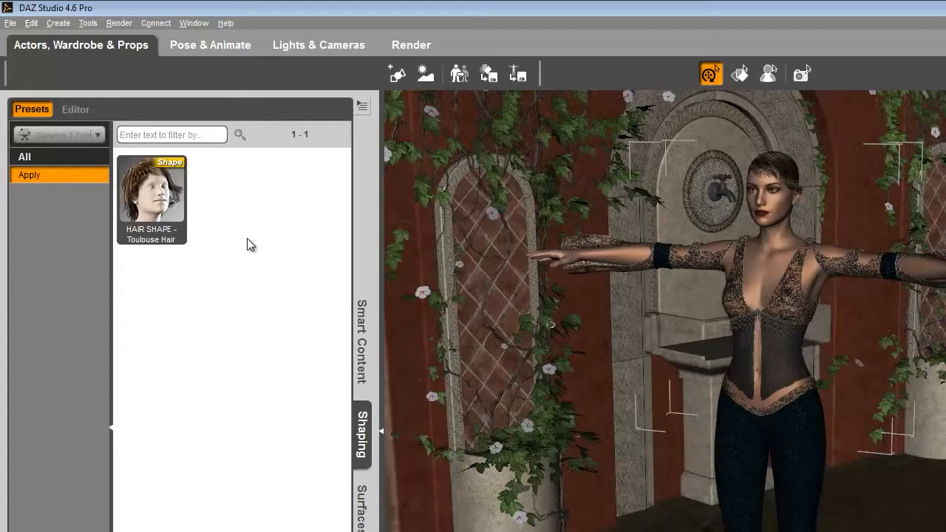
Select the whole Genesis 2 Female figure and apply the POSE - Genesis 2 Female Barefoot Dancer preset from the By Function poses.
left_click(241, 49)
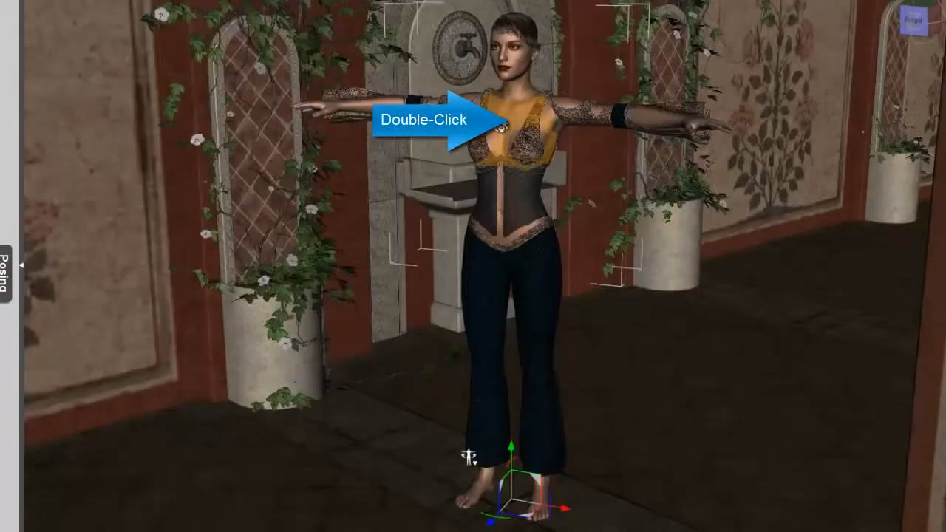
double_click(500, 127)
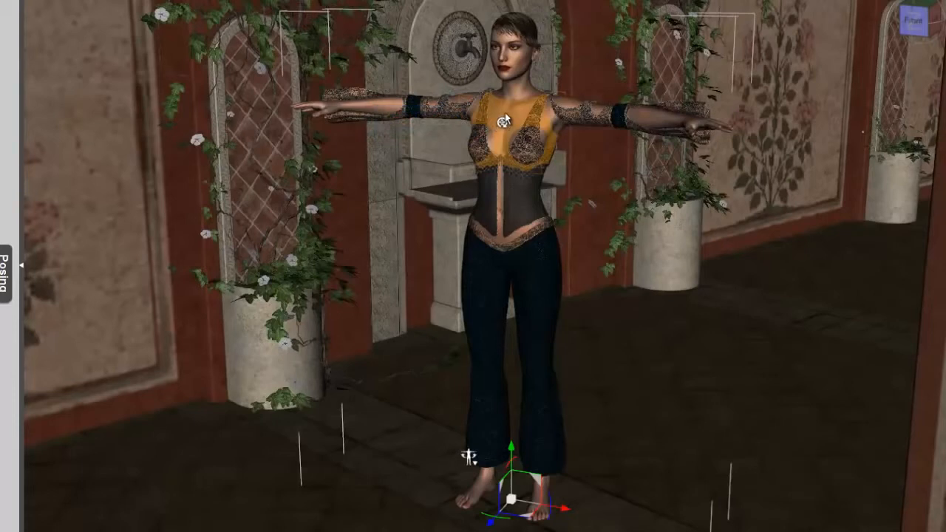
right_click(505, 119)
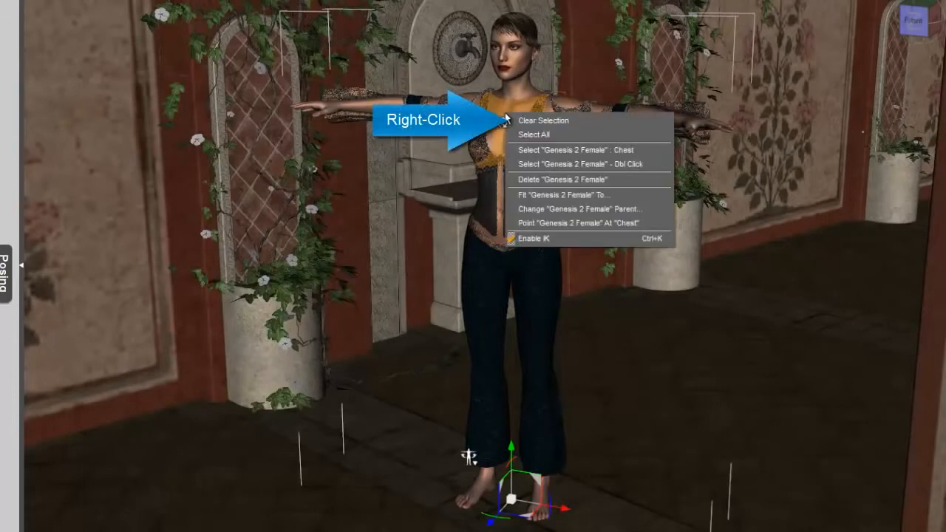
left_click(537, 163)
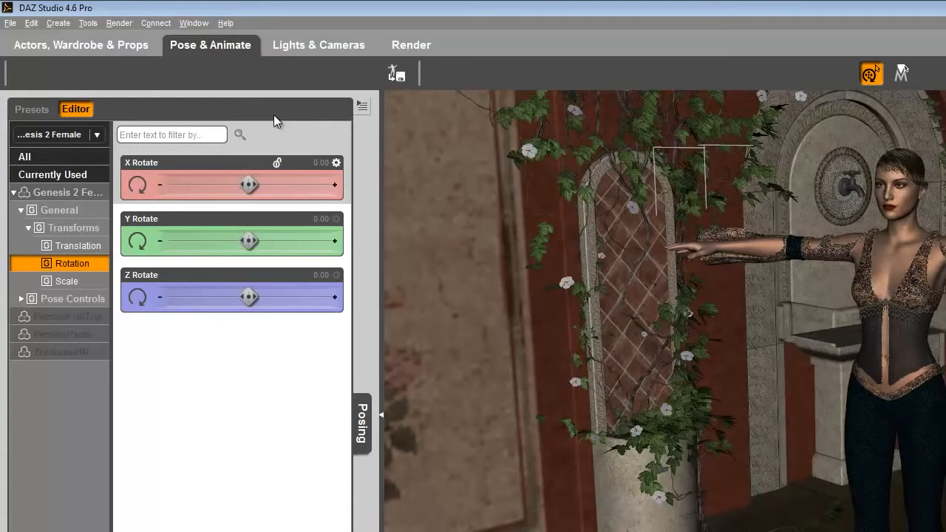
left_click(48, 117)
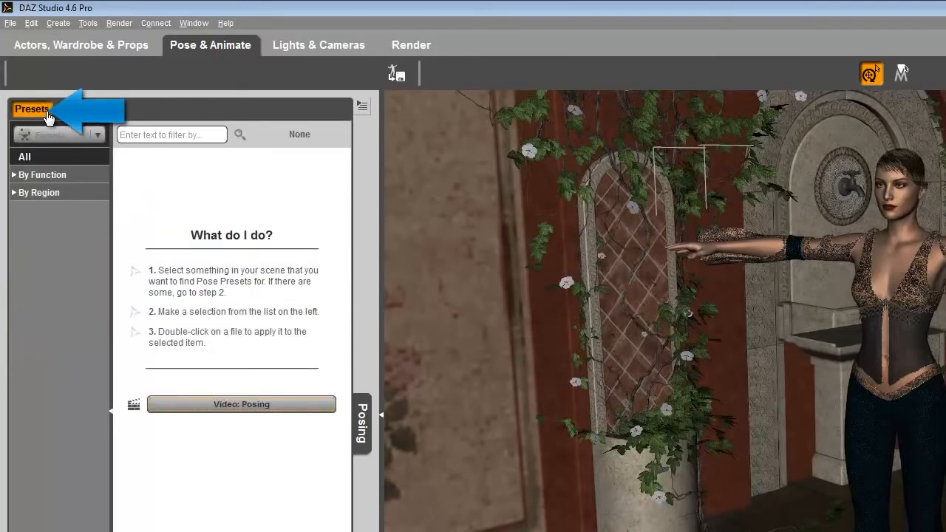
left_click(33, 177)
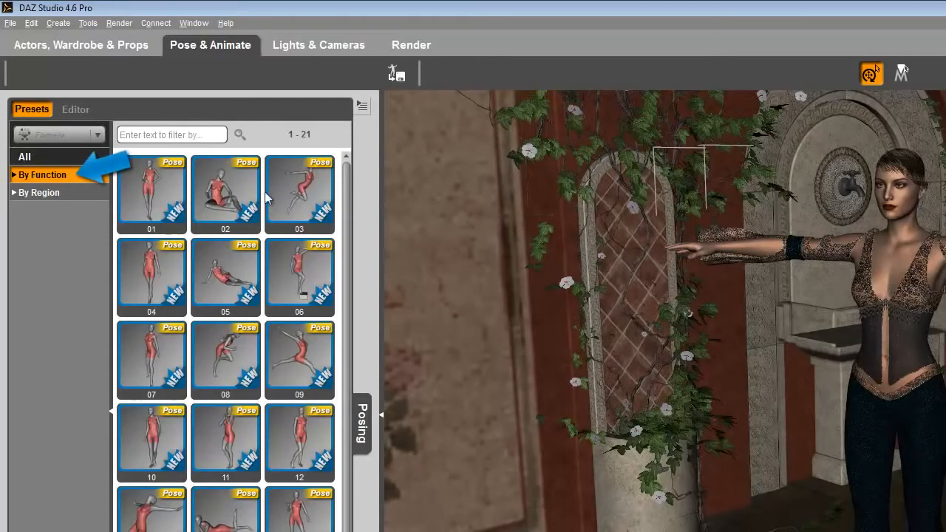
left_click_drag(346, 195, 349, 258)
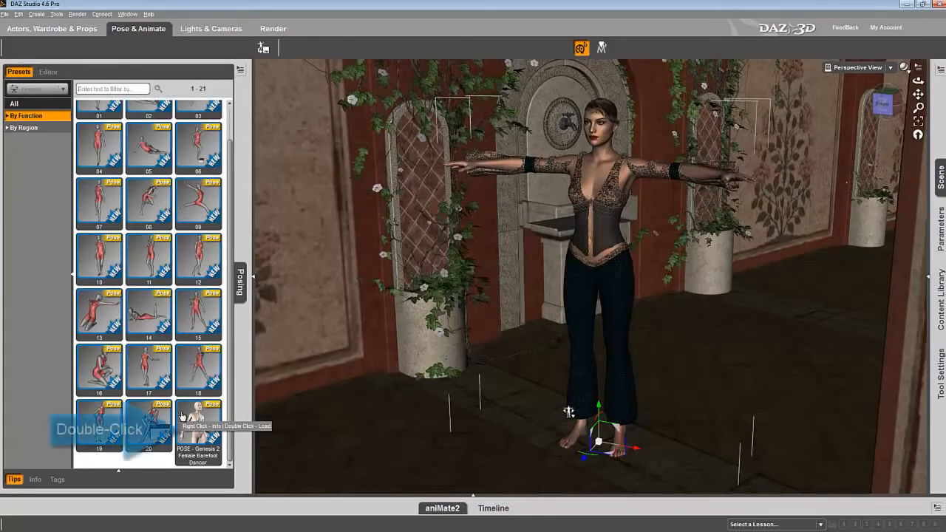
double_click(182, 416)
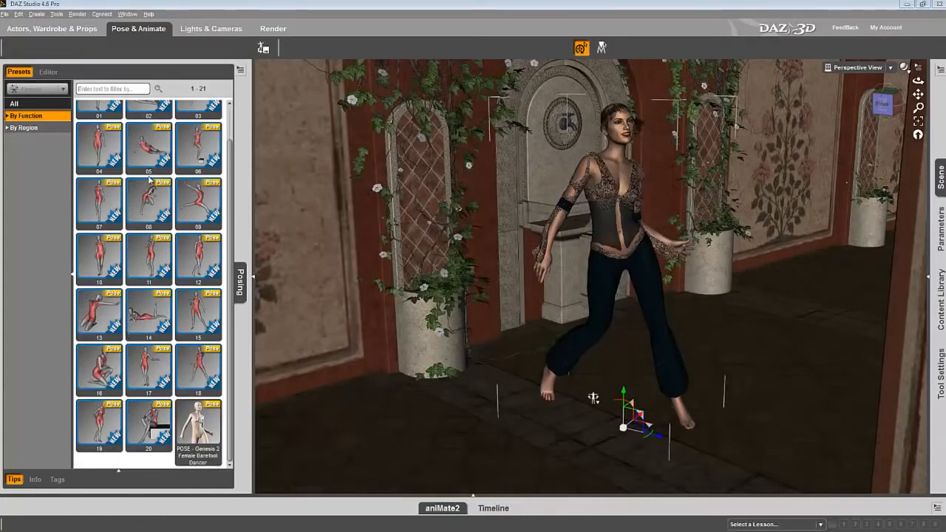
Load the LIGHTS - Barefoot Dancer preset from the Other category of the light presets.
left_click(199, 32)
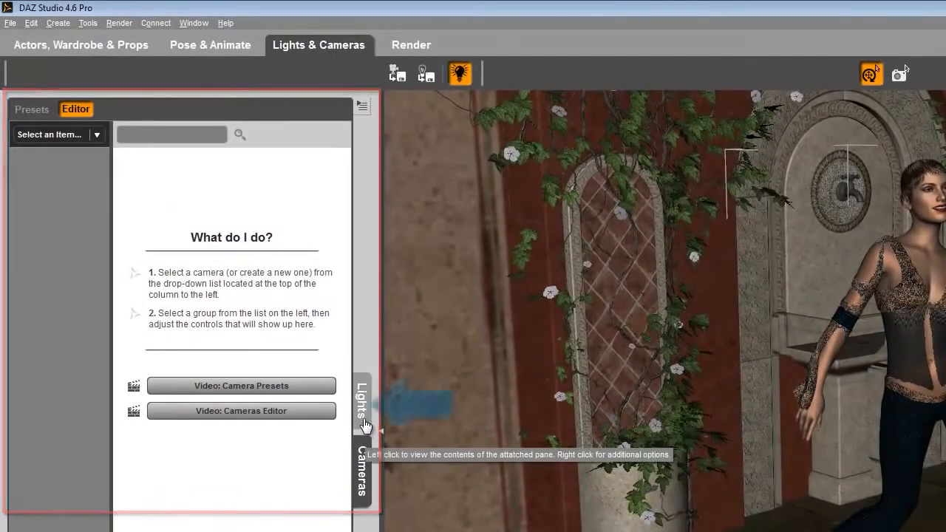
left_click(365, 419)
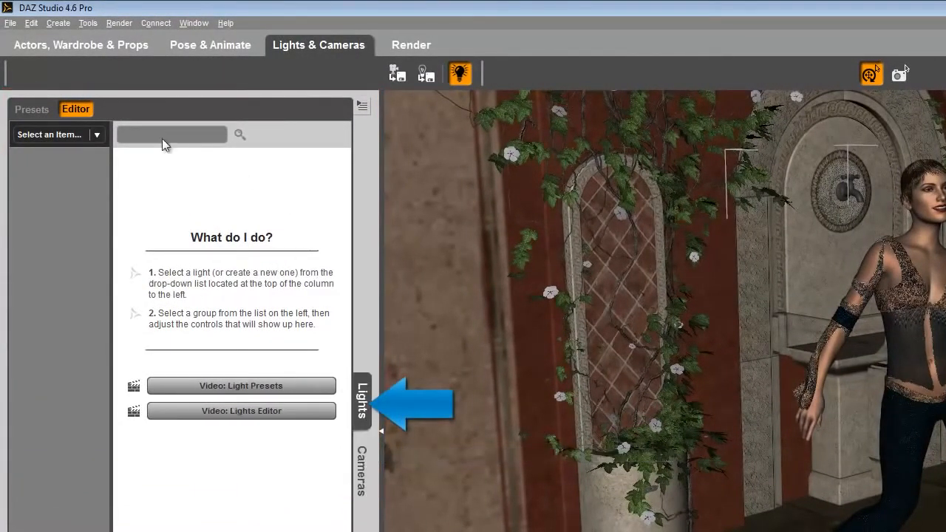
left_click(32, 110)
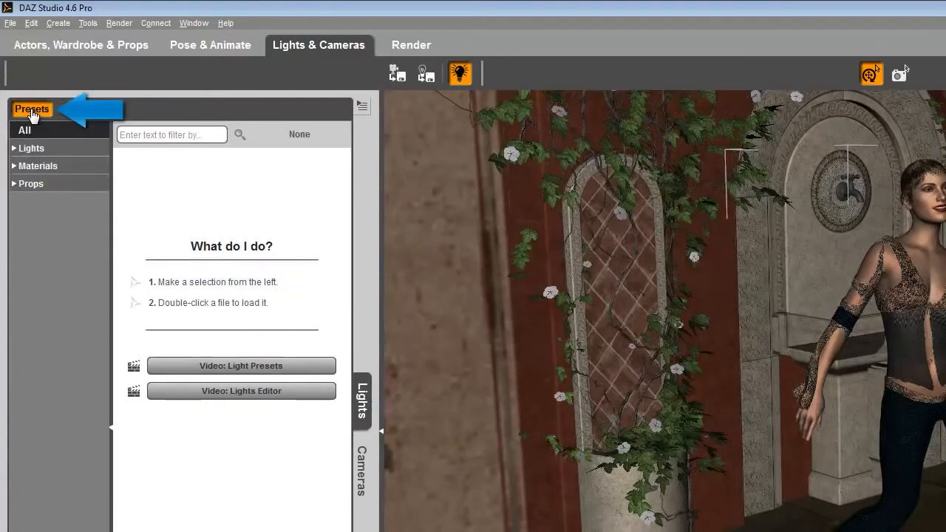
left_click(13, 149)
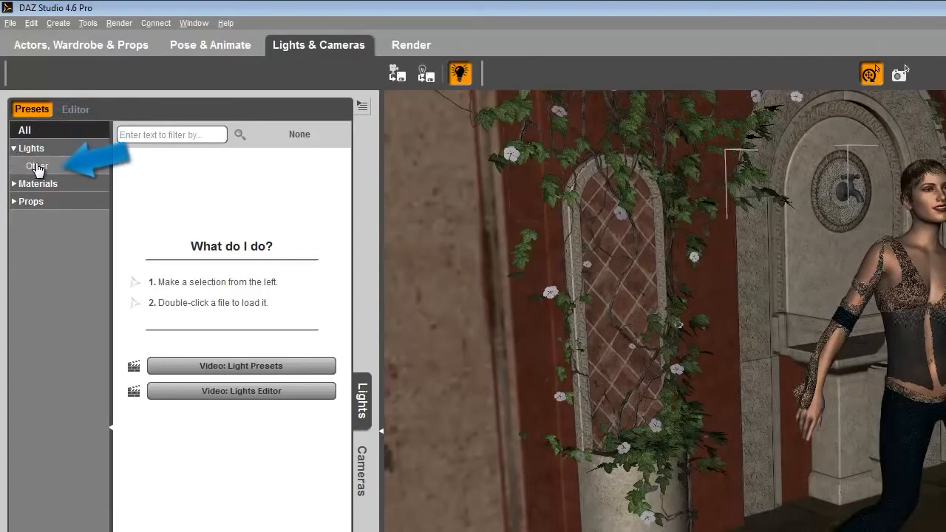
left_click(37, 167)
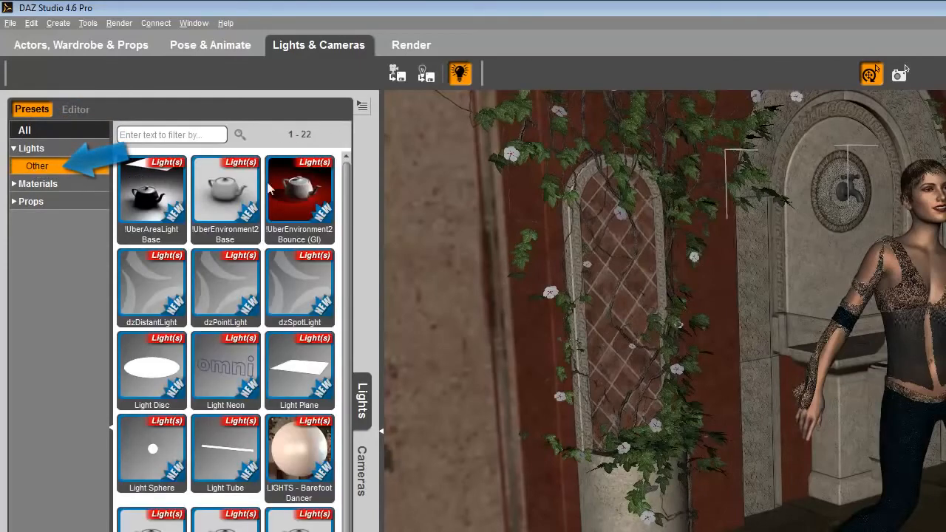
scroll(349, 221, "down", 3)
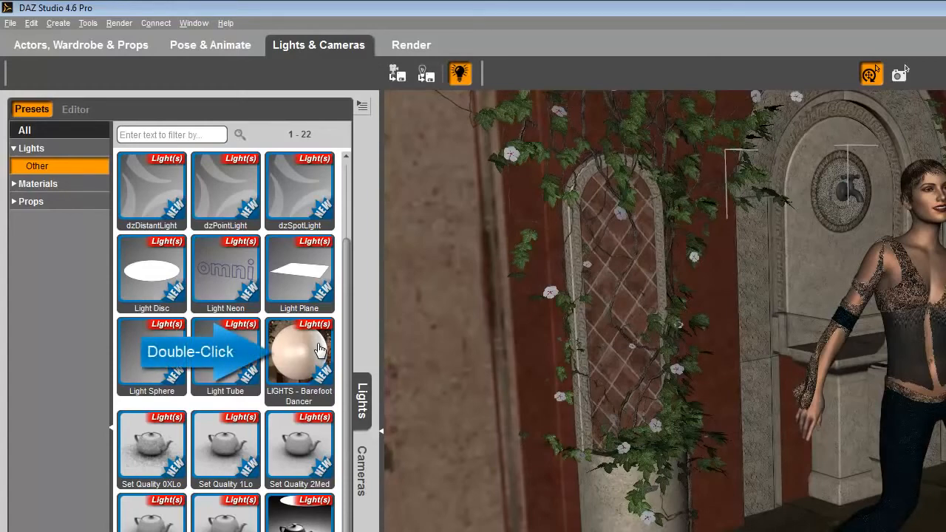
double_click(319, 350)
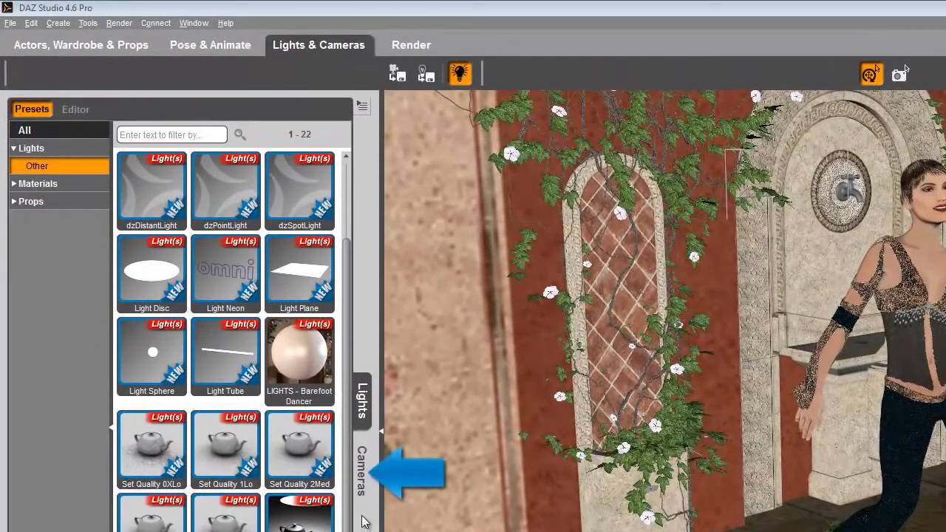
Load the CAMERA 2 - Barefoot Dancer preset and replace it with CAMERA 1 - Barefoot Dancer from the Barefoot Dancer camera presets.
left_click(364, 497)
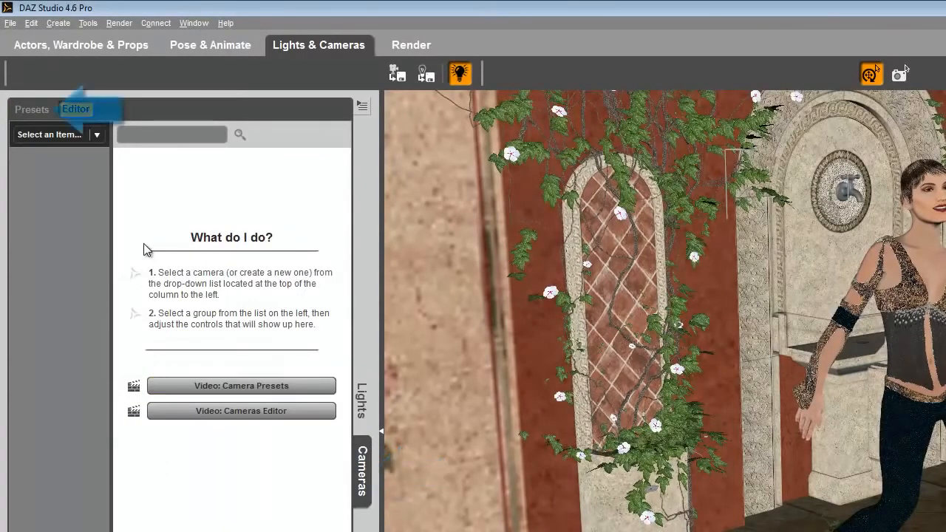
left_click(24, 110)
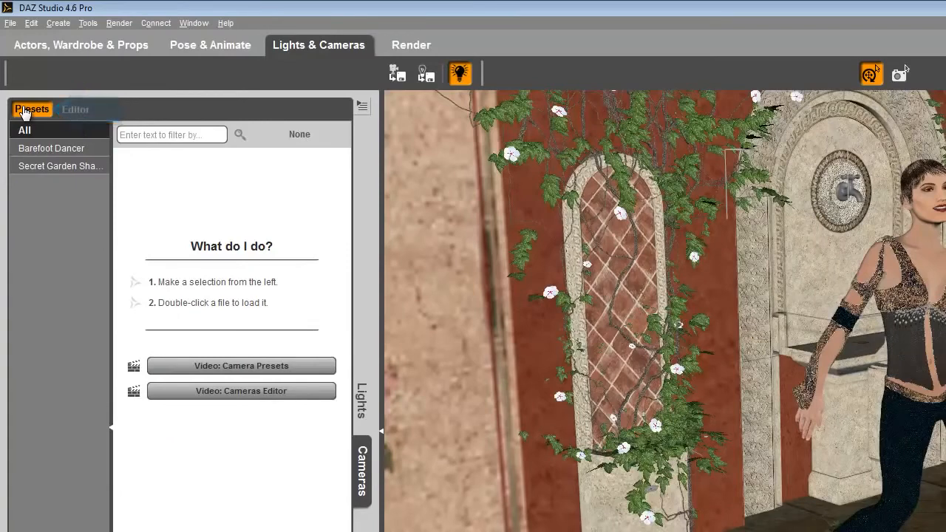
left_click(26, 150)
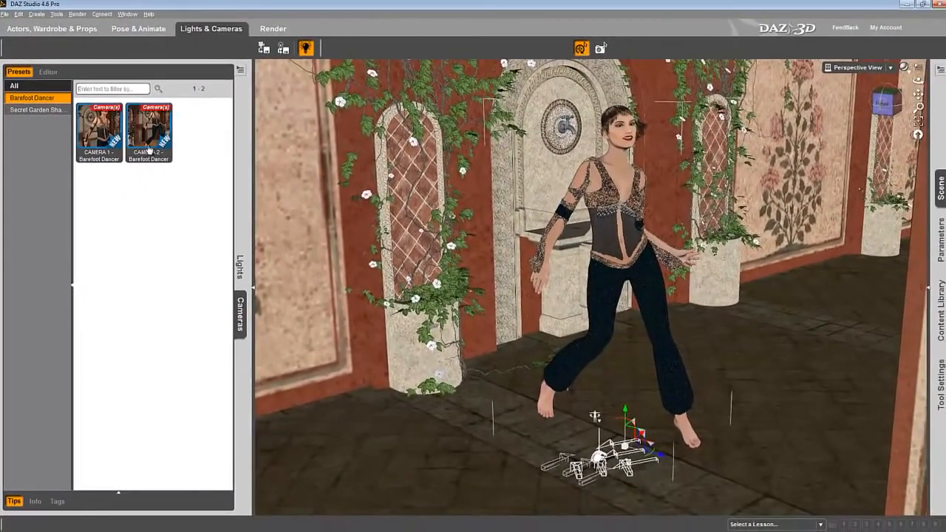
double_click(149, 150)
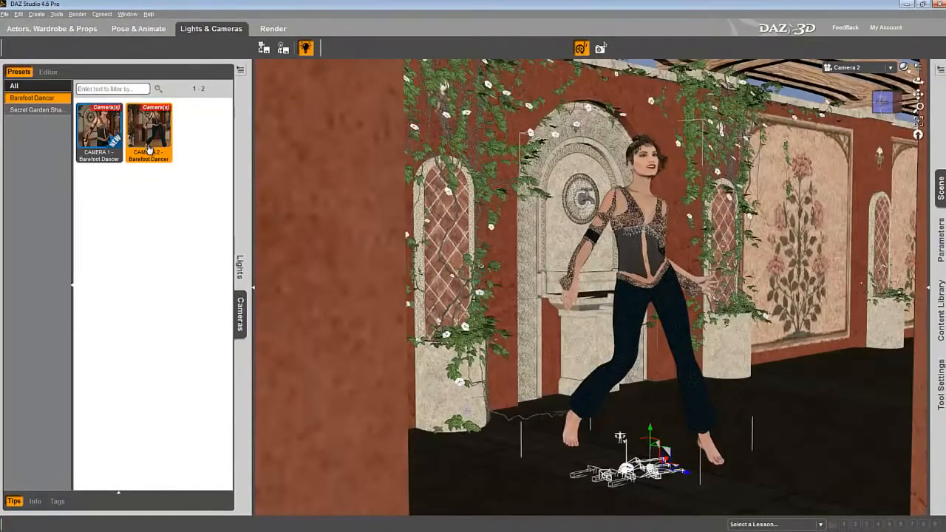
double_click(108, 148)
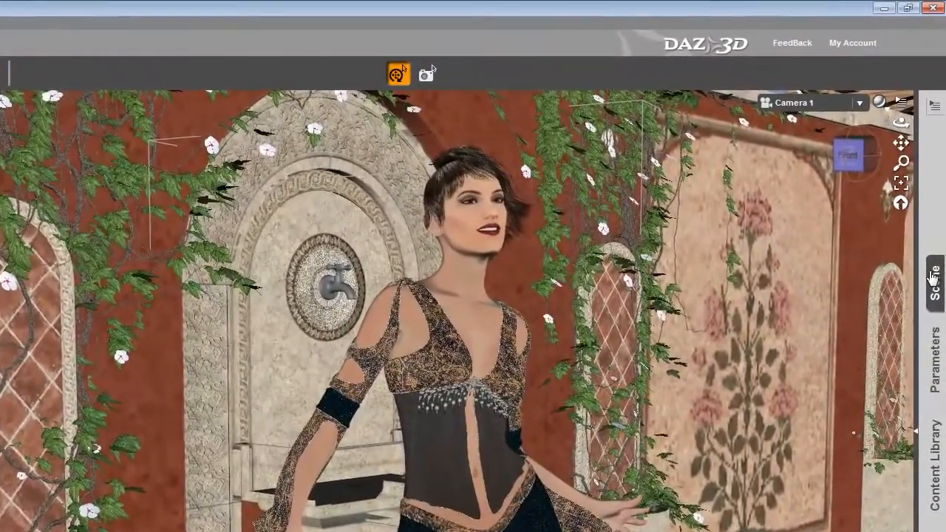
Select Camera 1 in the scene hierarchy and compare the Perspective View with the Camera 1 view, ending on Camera 1.
left_click(936, 235)
left_click(803, 419)
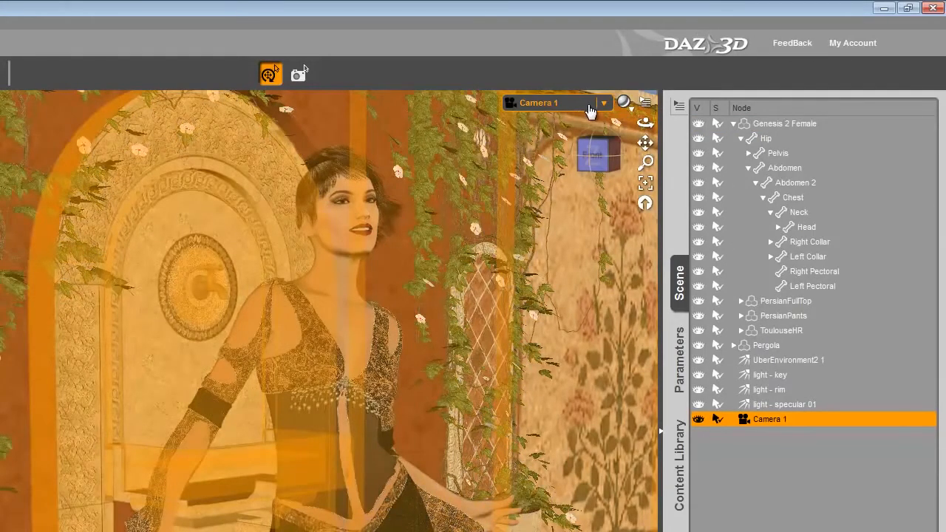
left_click(588, 104)
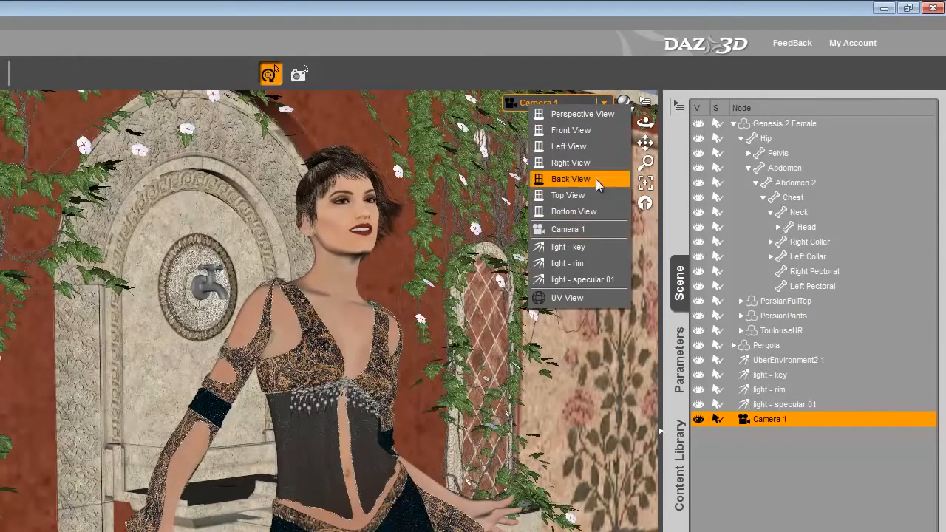
left_click(594, 116)
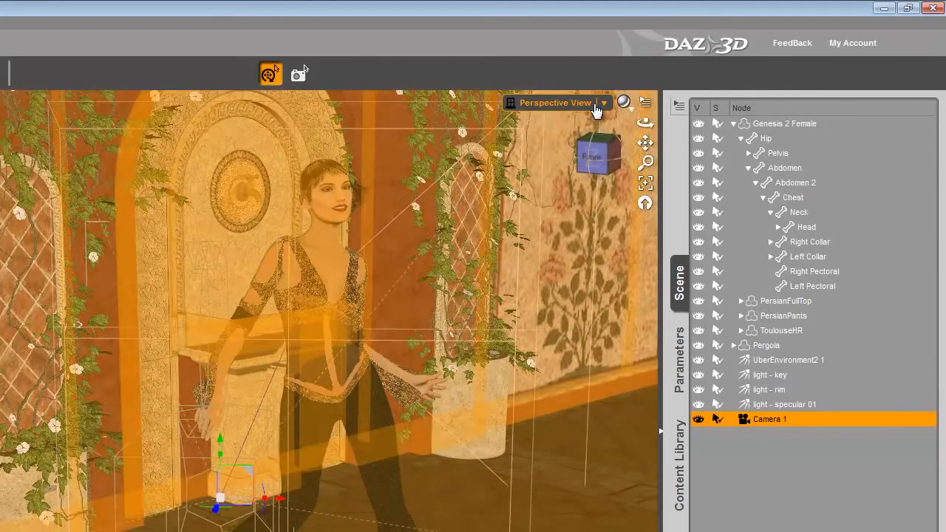
left_click(595, 107)
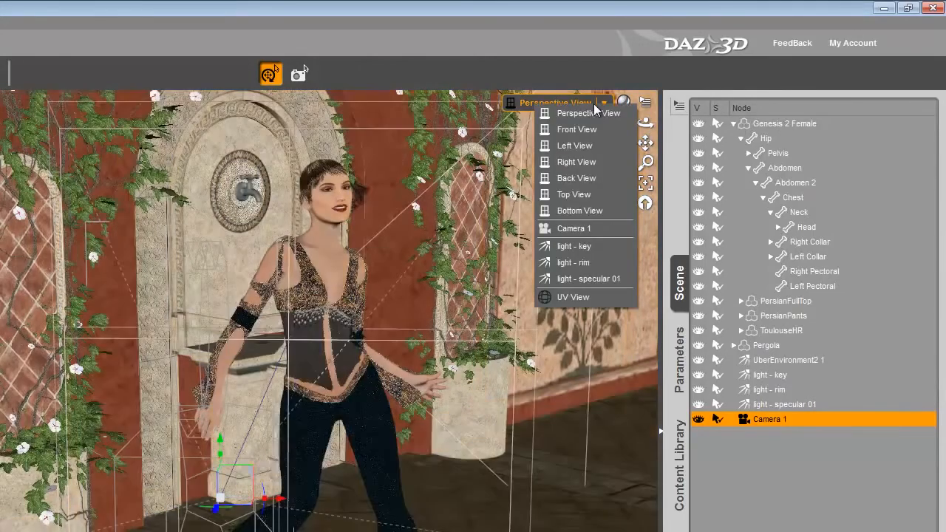
left_click(583, 229)
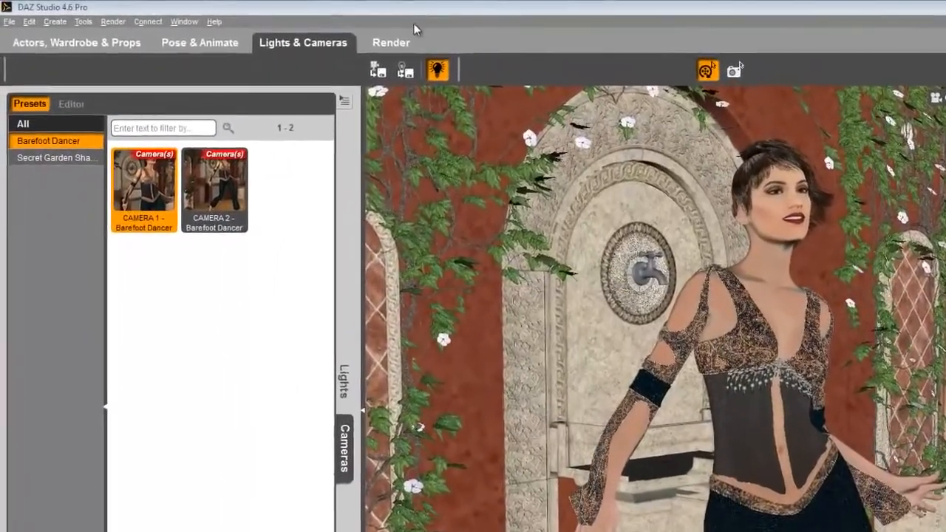
Open the backdrop options and browse for an image file to use as the backdrop.
left_click(30, 21)
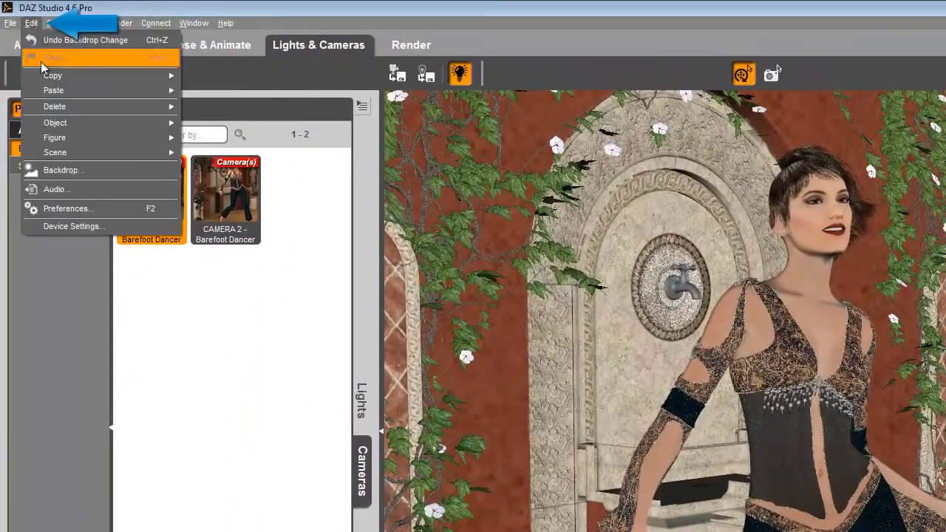
left_click(74, 170)
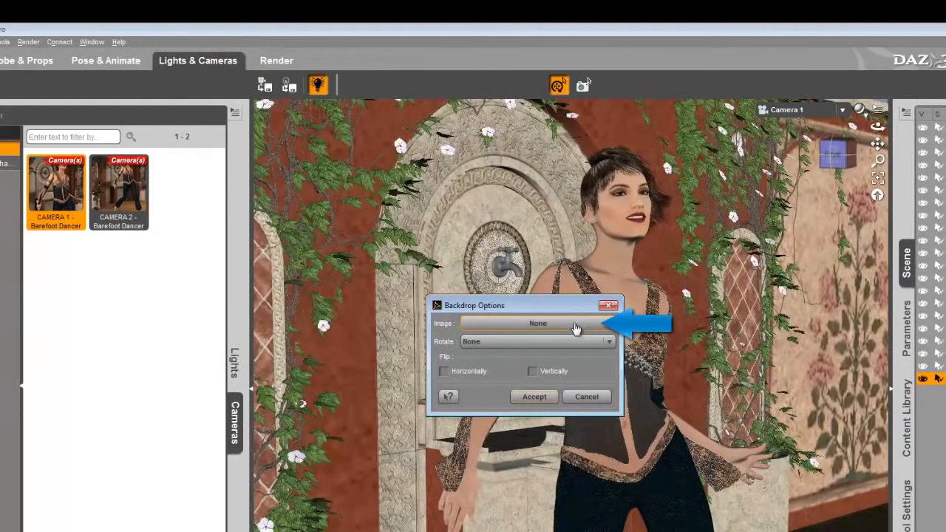
left_click(576, 325)
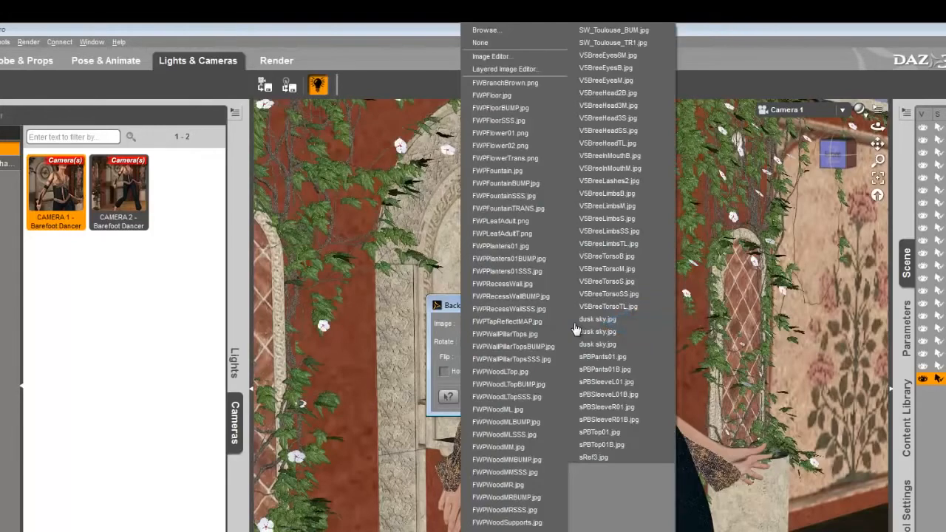
left_click(517, 31)
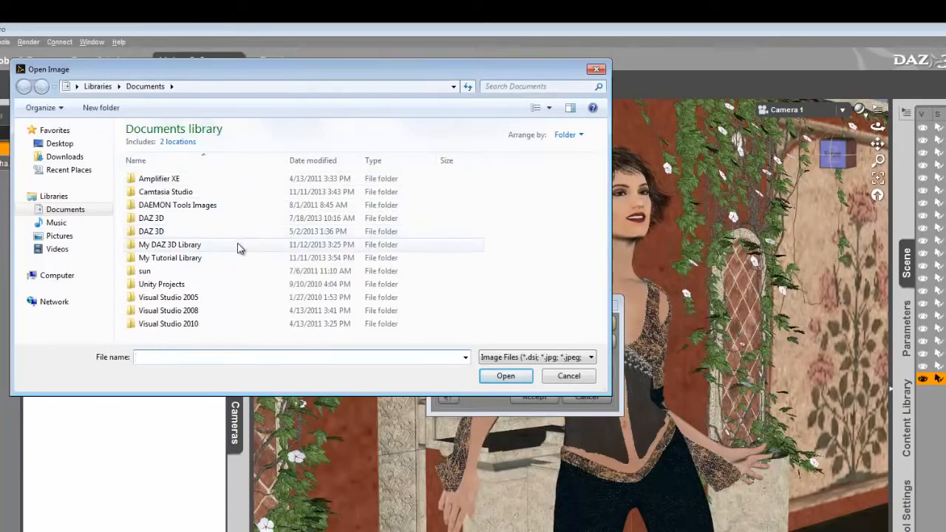
Set the backdrop to dusk sky.jpg from My DAZ 3D Library/Runtime/Textures/DAZ/Backdrops and accept the backdrop options.
left_click(219, 249)
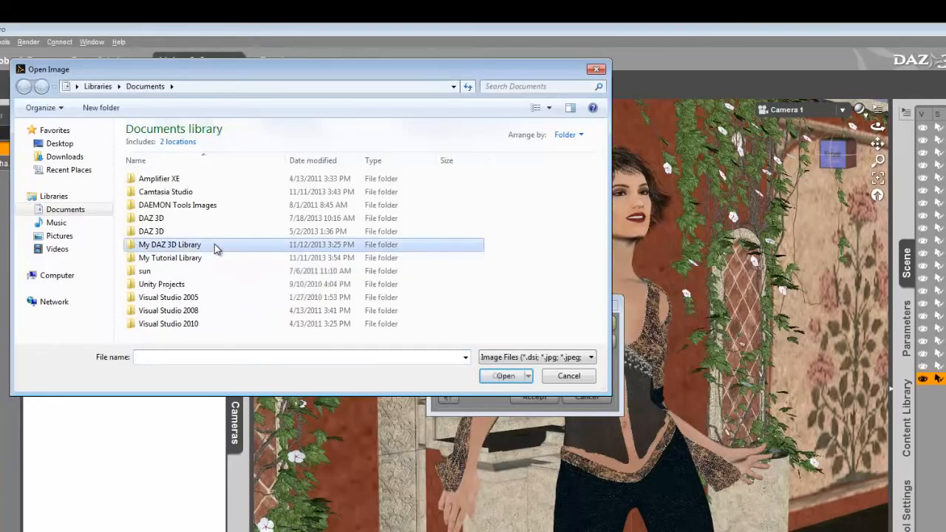
double_click(185, 249)
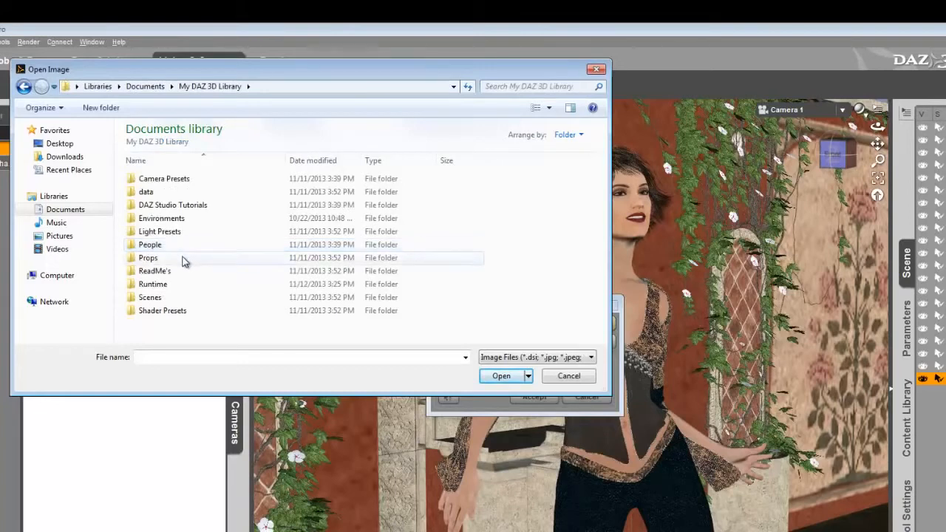
double_click(169, 287)
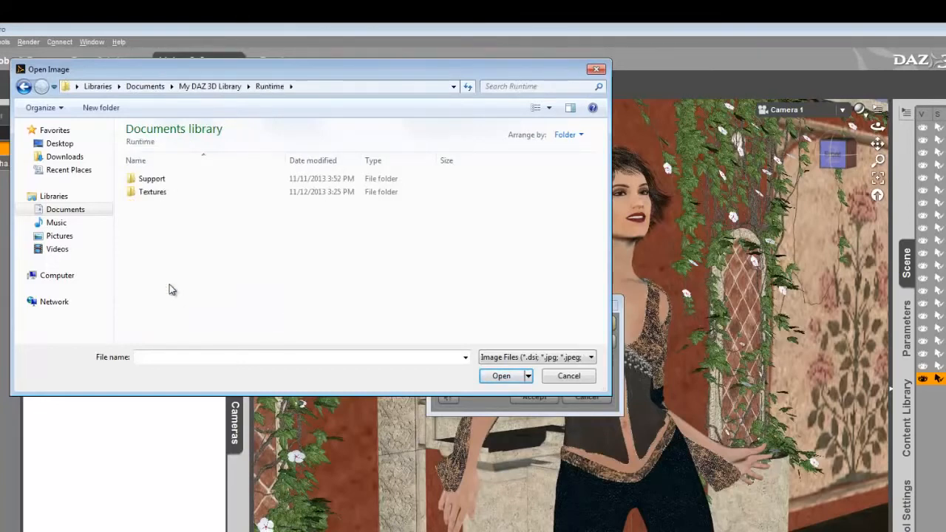
double_click(171, 196)
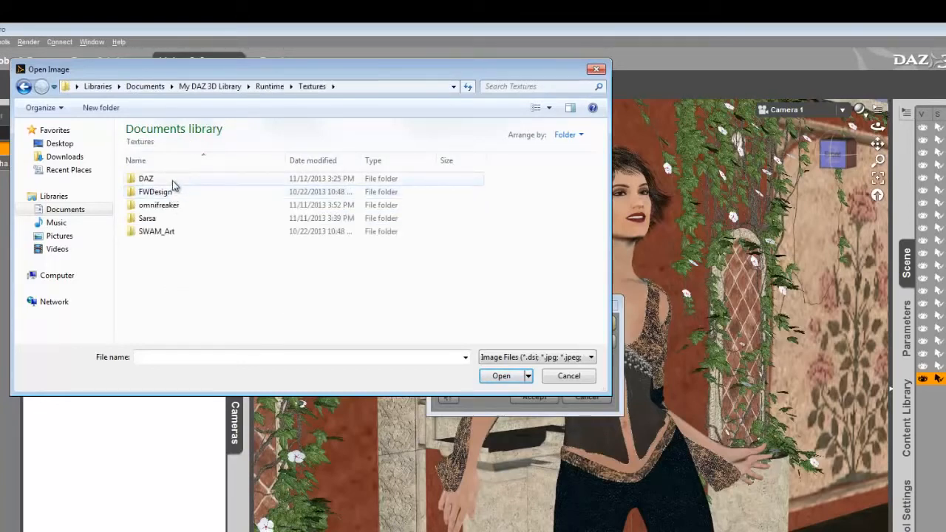
double_click(172, 180)
double_click(172, 181)
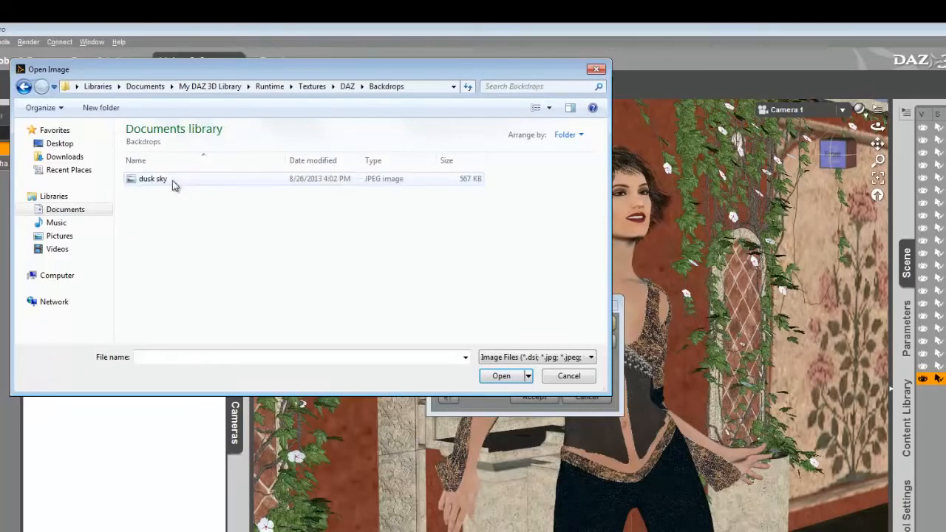
left_click(177, 179)
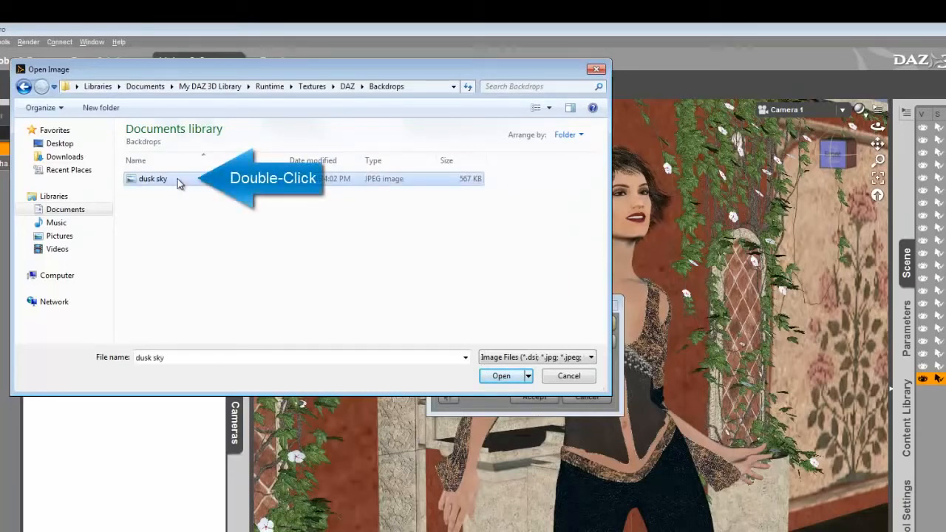
double_click(178, 179)
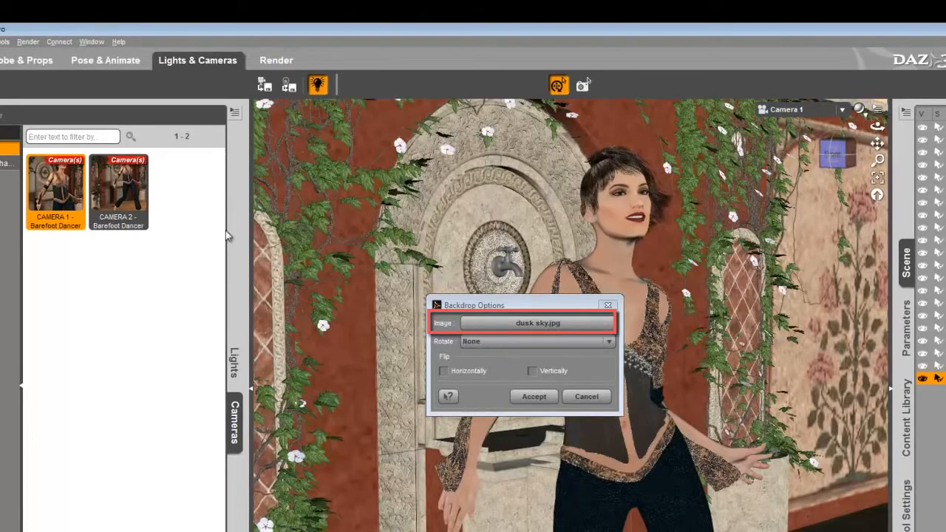
mouse_move(478, 325)
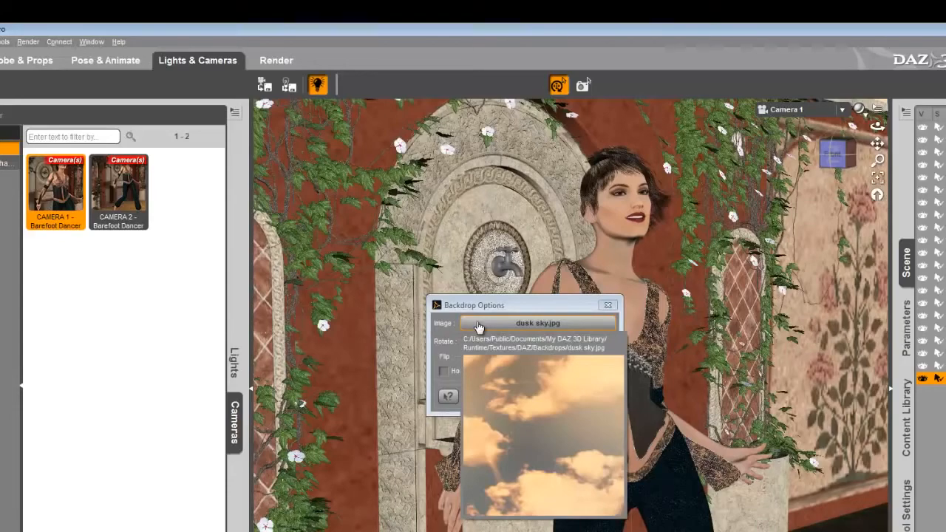
left_click(526, 396)
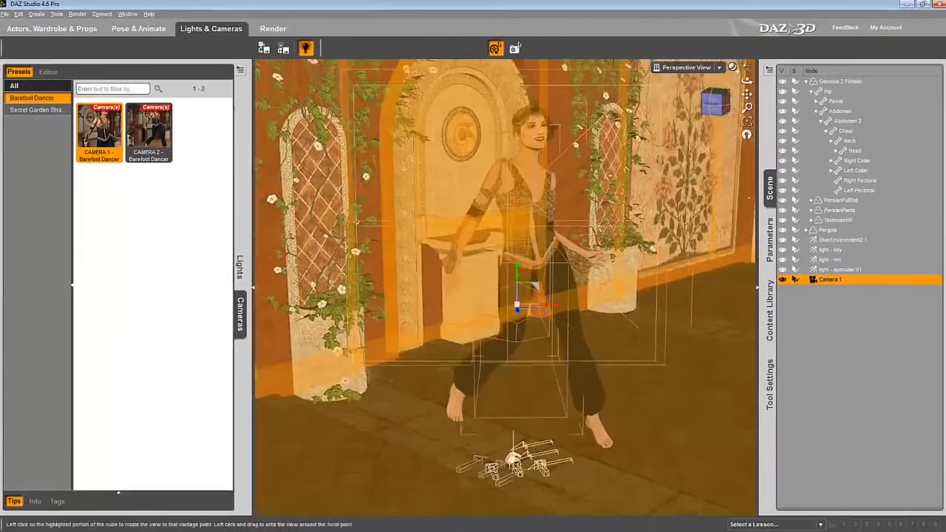
Orbit the Perspective View around the dancer to examine the sky backdrop, and return to the Camera 1 view.
mouse_move(715, 102)
left_mouse_down()
mouse_move(739, 100)
mouse_move(718, 96)
left_mouse_up()
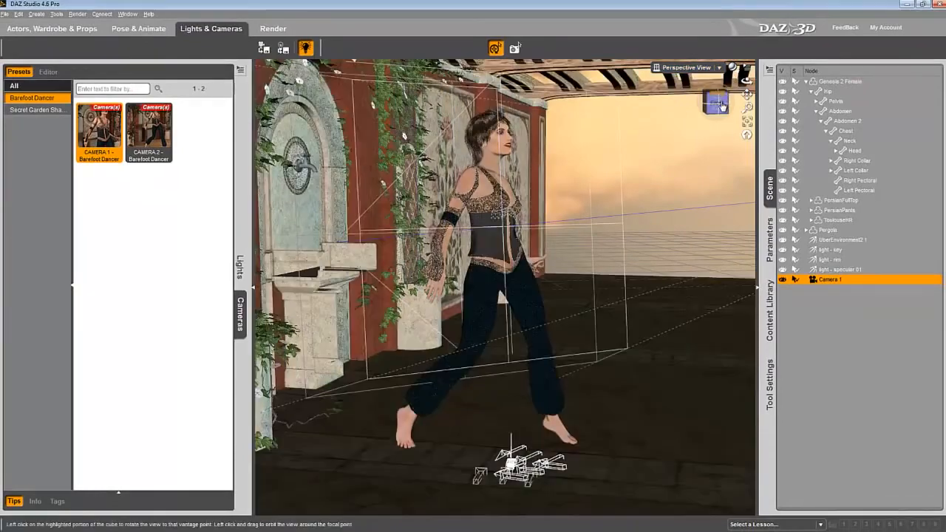
left_click_drag(718, 104, 700, 103)
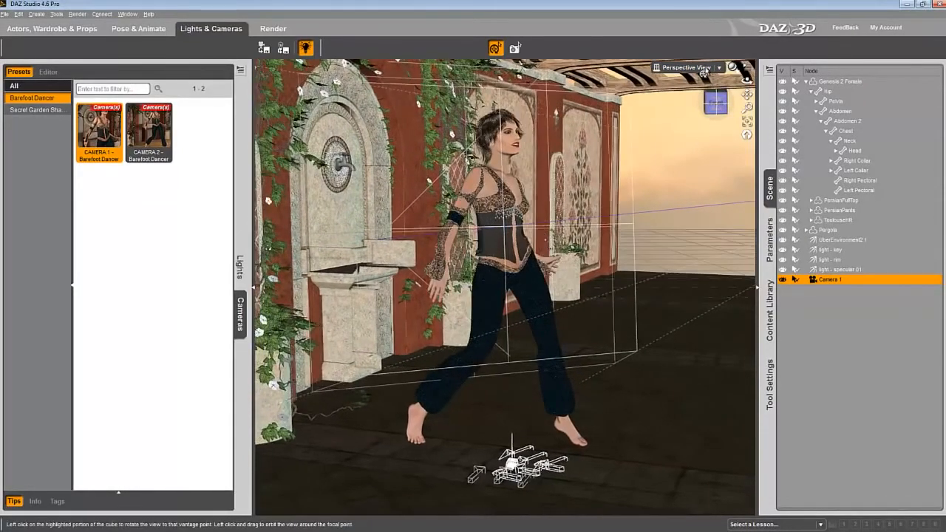
left_click(687, 68)
left_click(698, 151)
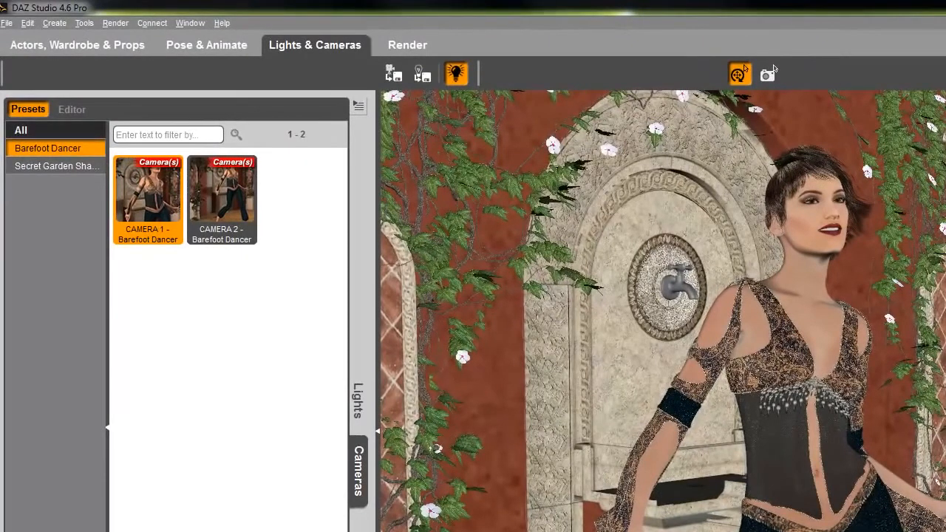
Switch to the Render activity and set its viewport to Camera 1.
left_click(416, 52)
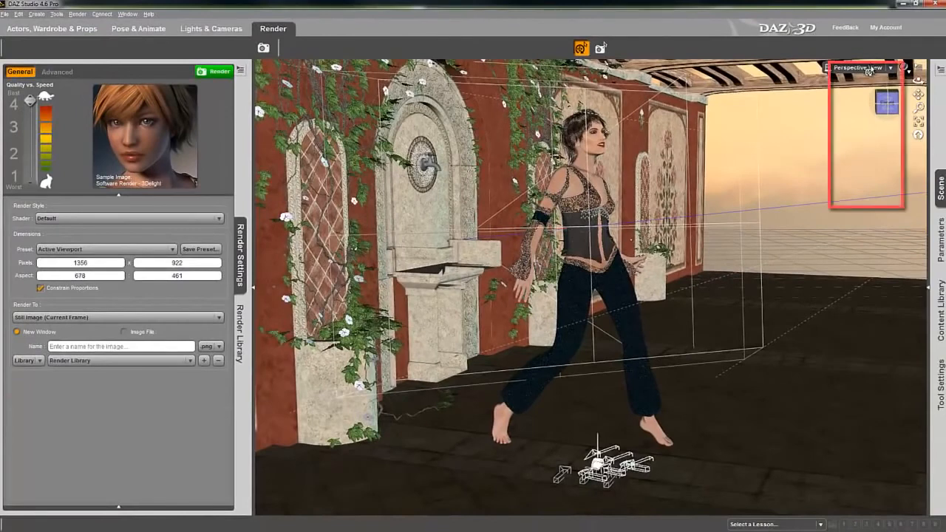
left_click(890, 68)
left_click(860, 149)
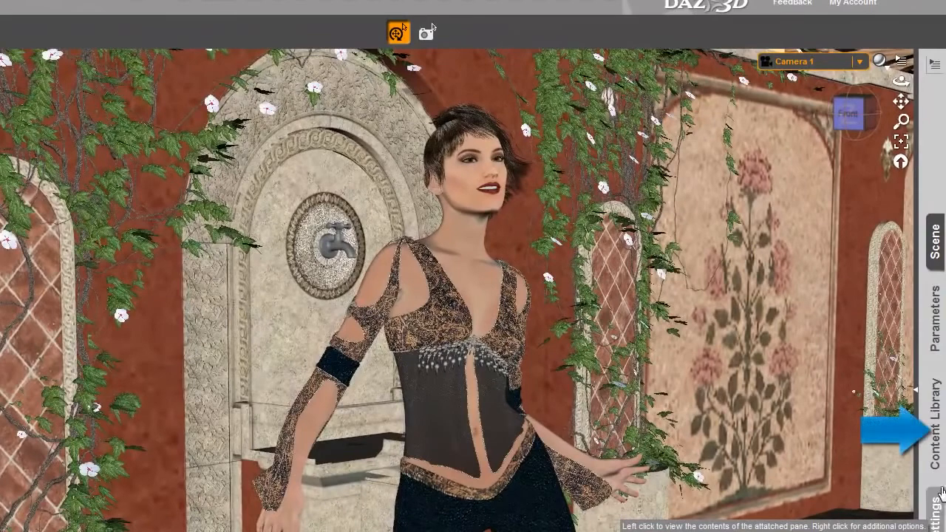
Apply the RENDER SETTINGS LOW - Barefoot Dancer preset from DAZ Studio Tutorials > Genesis 2 Barefoot Dancer in My DAZ 3D Library.
left_click(935, 436)
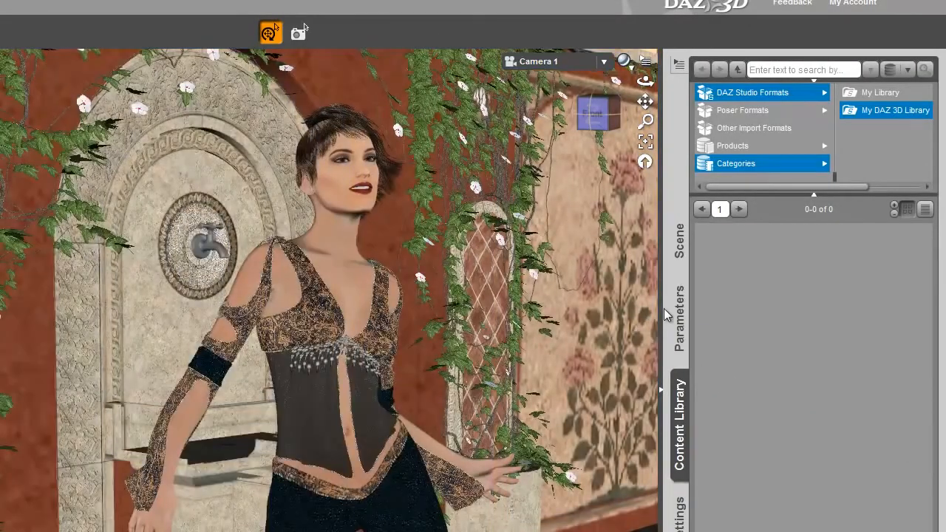
left_click_drag(664, 316, 585, 316)
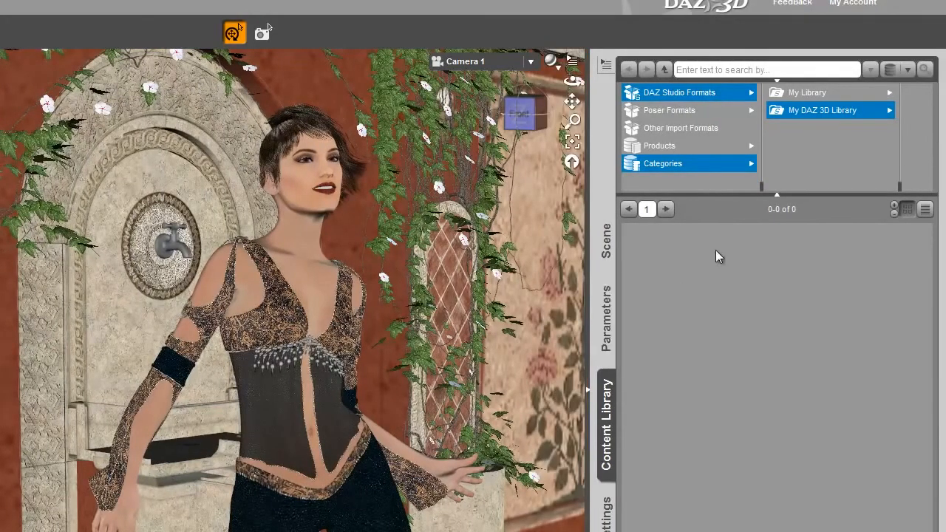
left_click(712, 92)
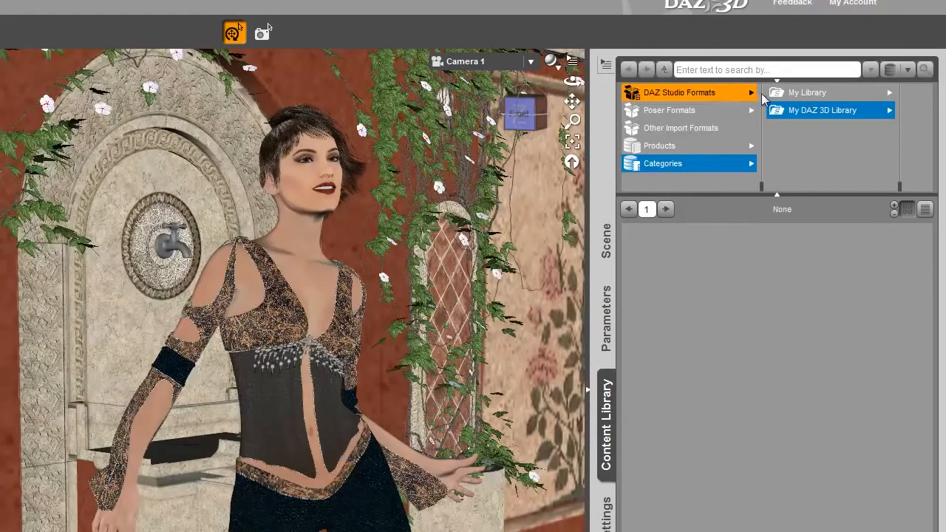
left_click(796, 110)
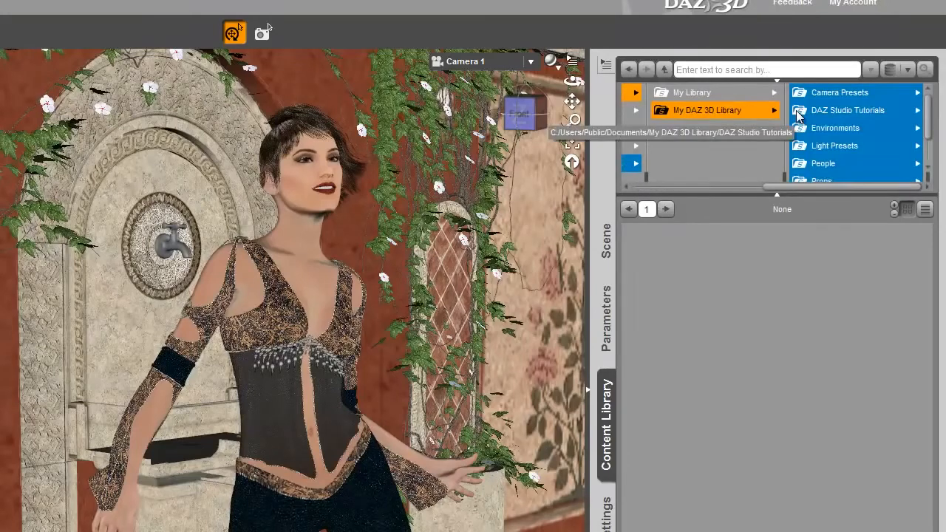
left_click(840, 111)
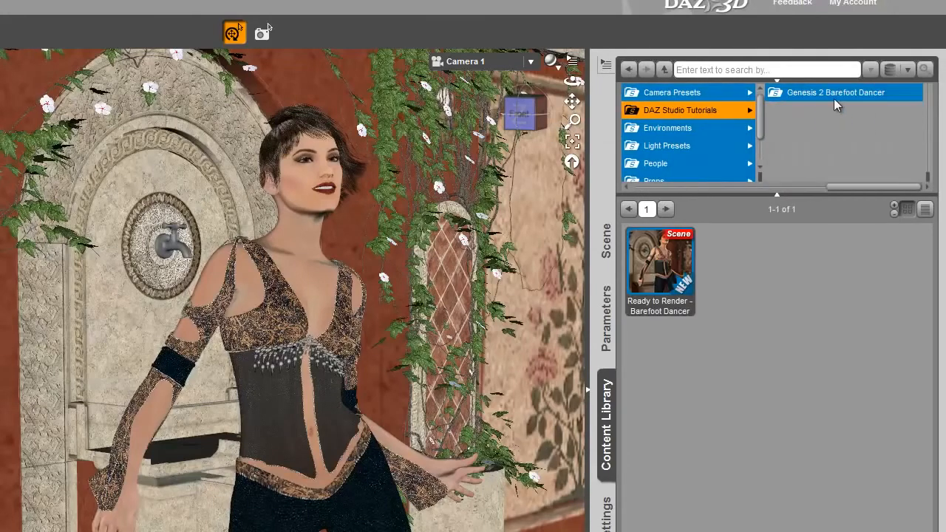
left_click(834, 105)
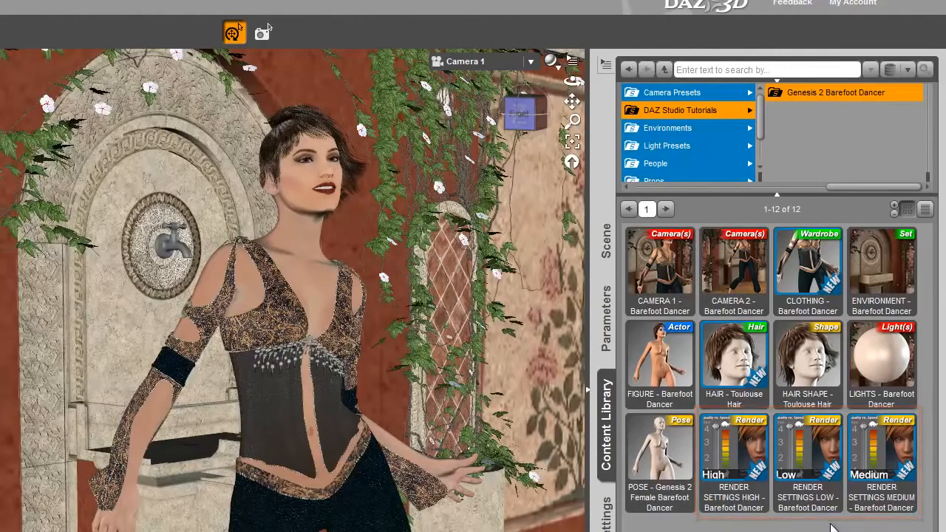
left_click(819, 487)
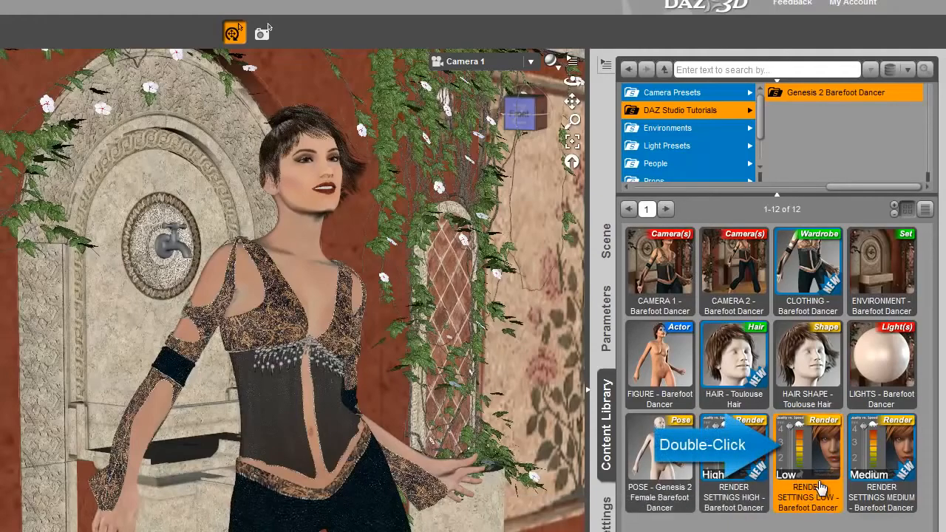
double_click(818, 480)
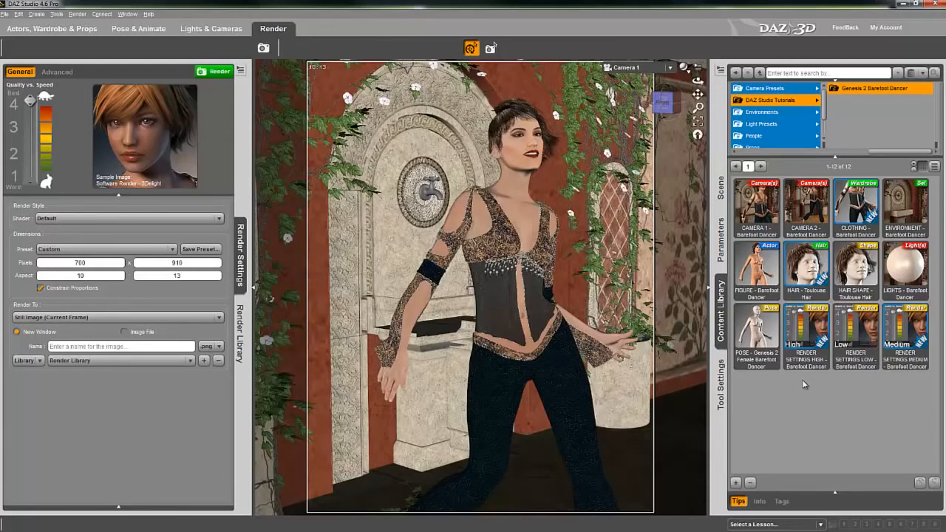
Render the scene and save the image to the Render Library as Barefoot Dancer in .png format.
left_click(224, 75)
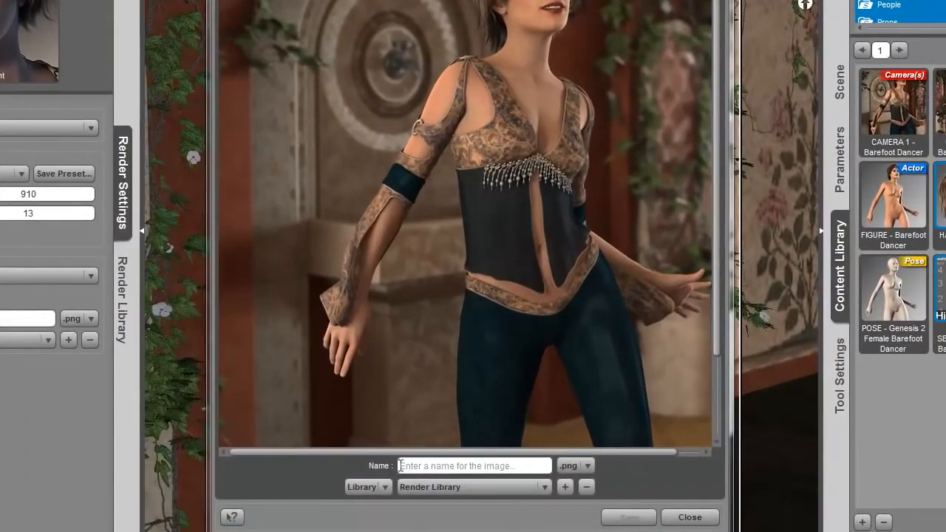
left_click(400, 465)
type("Barefoot")
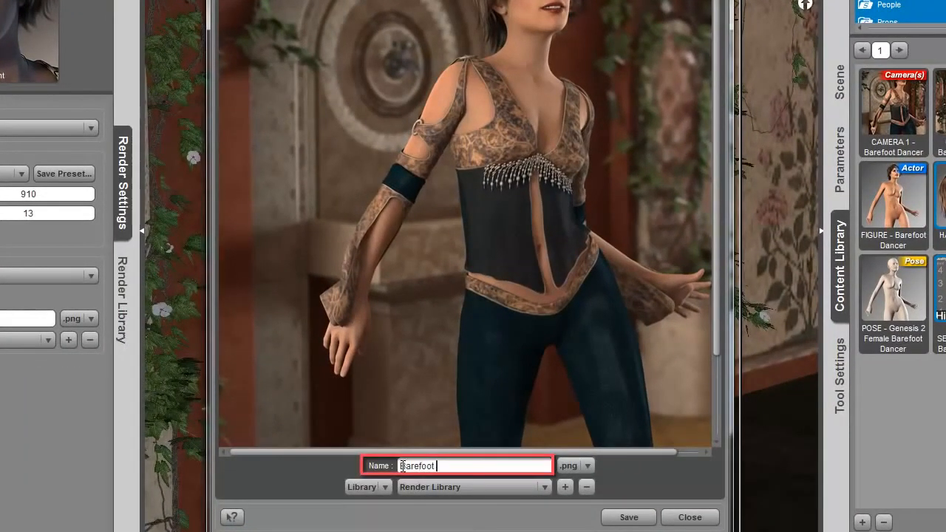
type(" Dancer")
left_click(577, 465)
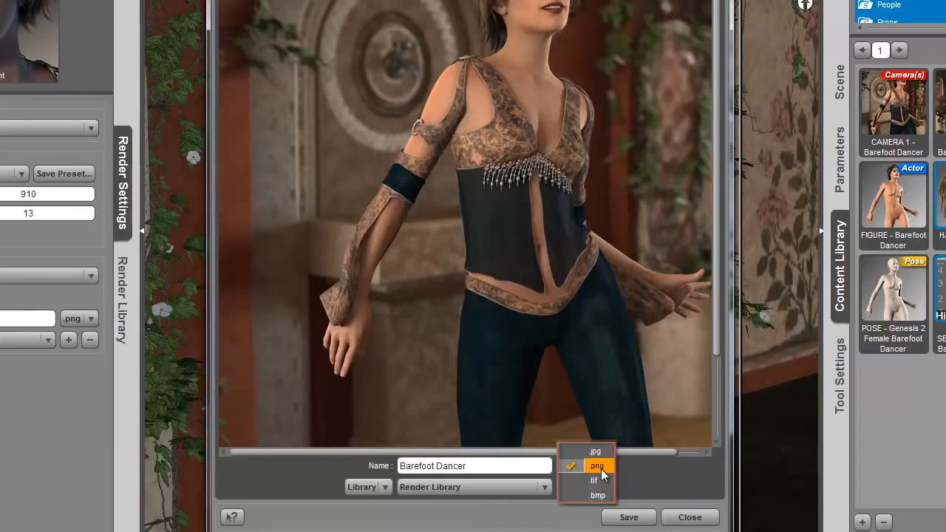
left_click(601, 468)
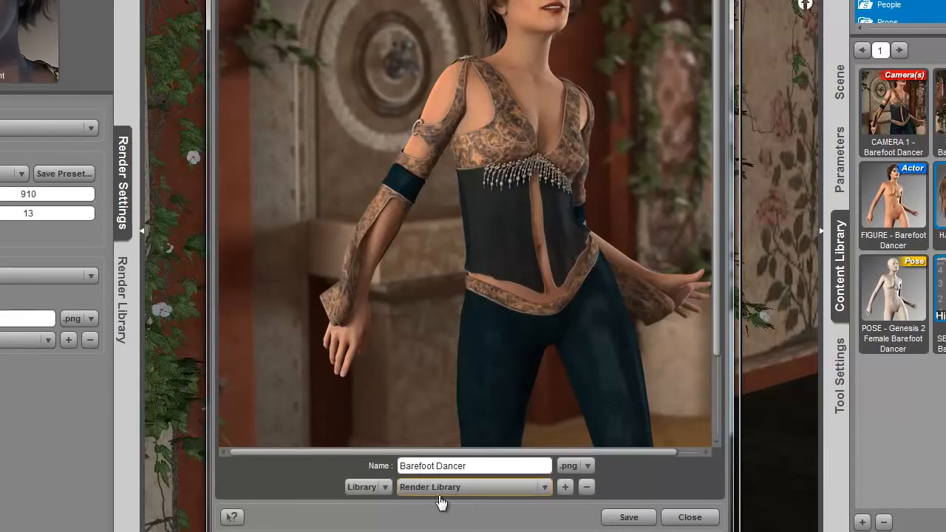
left_click(626, 518)
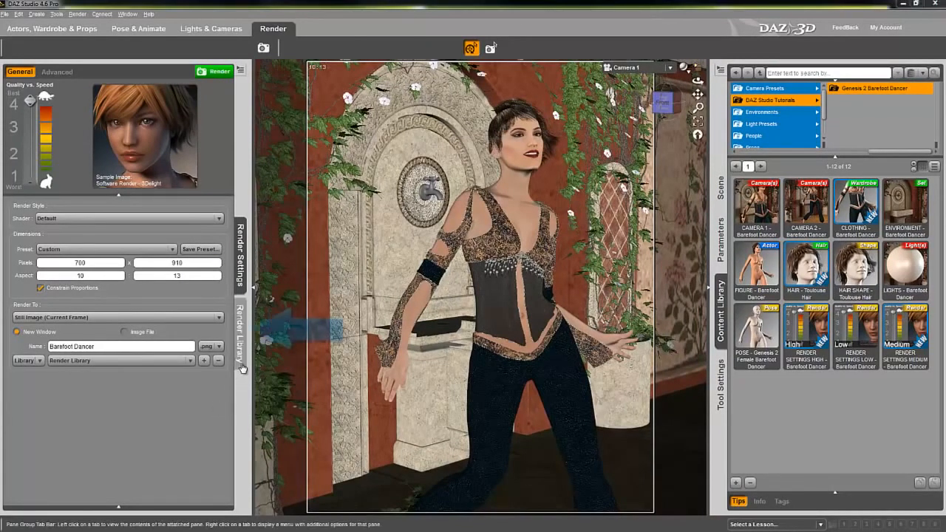
Open the saved Barefoot Dancer render from the Render Library to view it at full size.
left_click(241, 332)
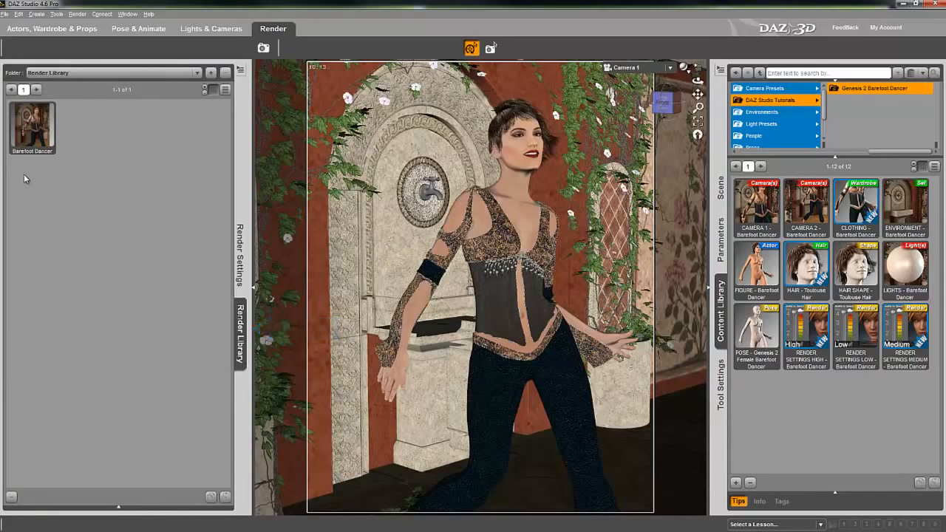
left_click(31, 132)
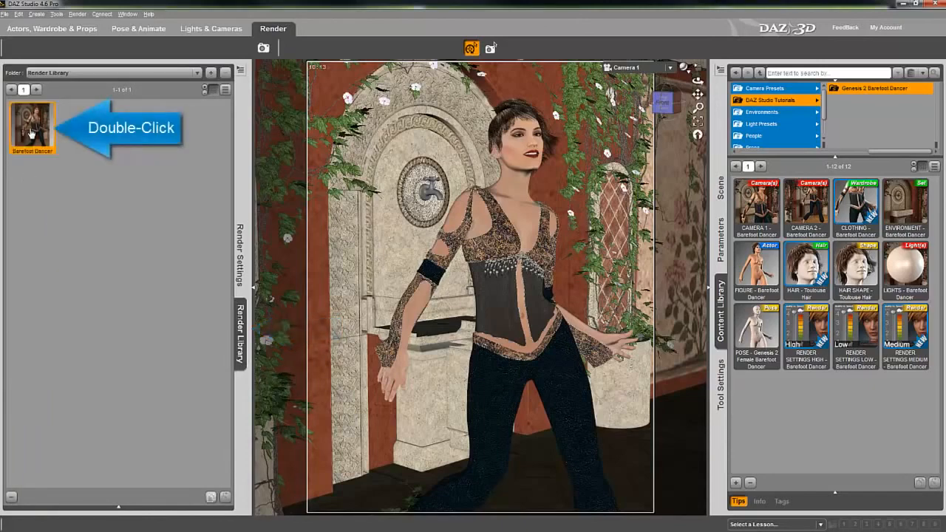
double_click(30, 132)
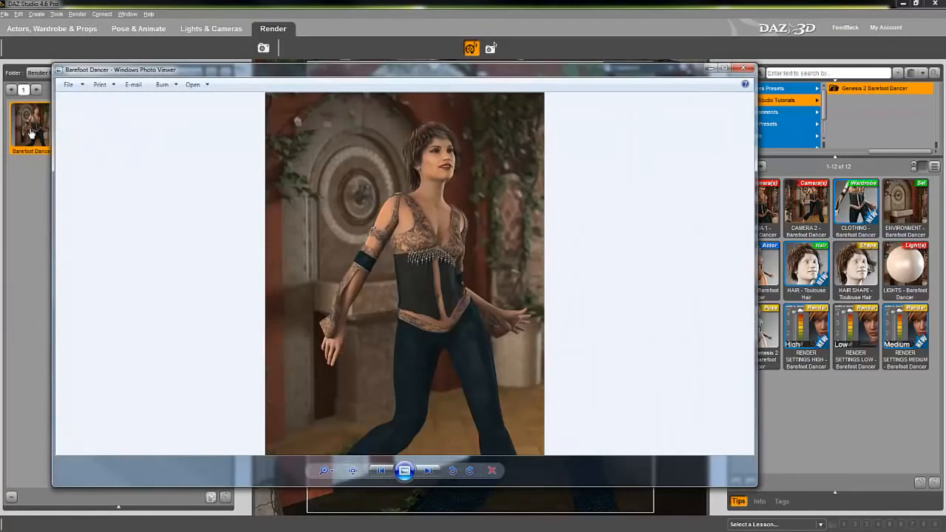